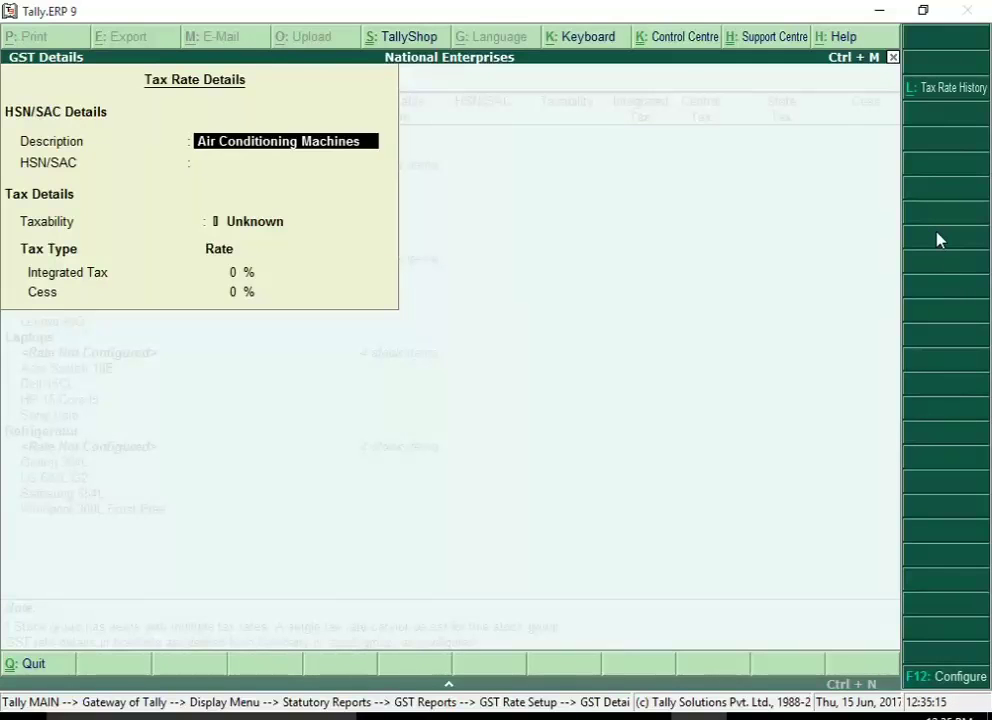
Step: Set the Air Conditioning Machines tax details to HSN/SAC 84158310, Taxable, Integrated Tax 28% and Cess 0%, and accept them
{"action": "key", "text": "Return"}
{"action": "type", "text": "84158310"}
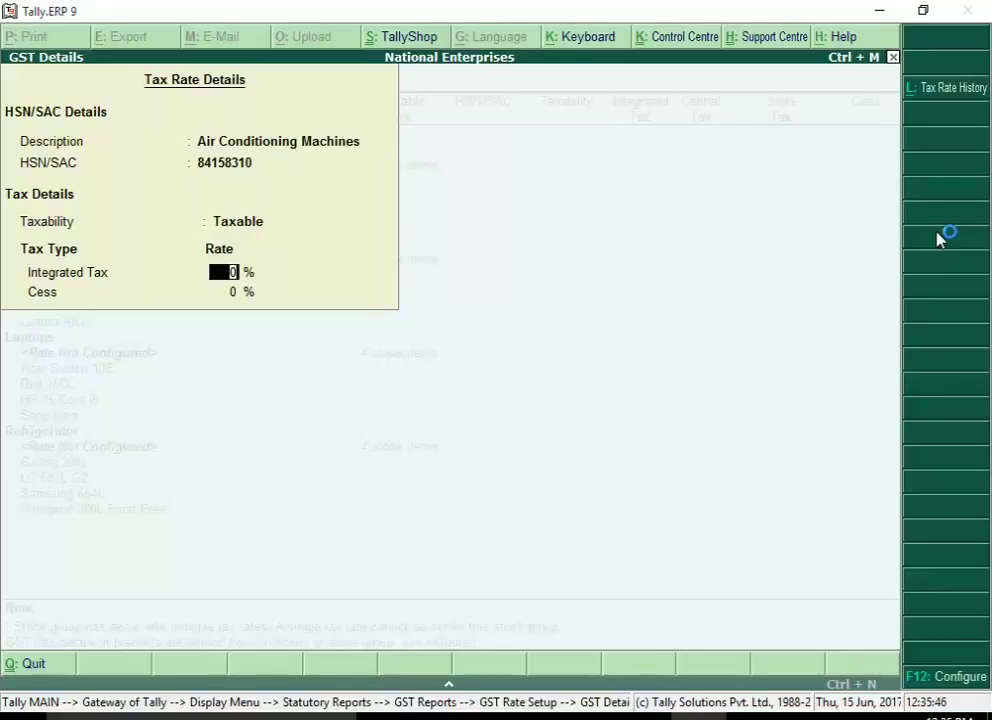
{"action": "type", "text": "28"}
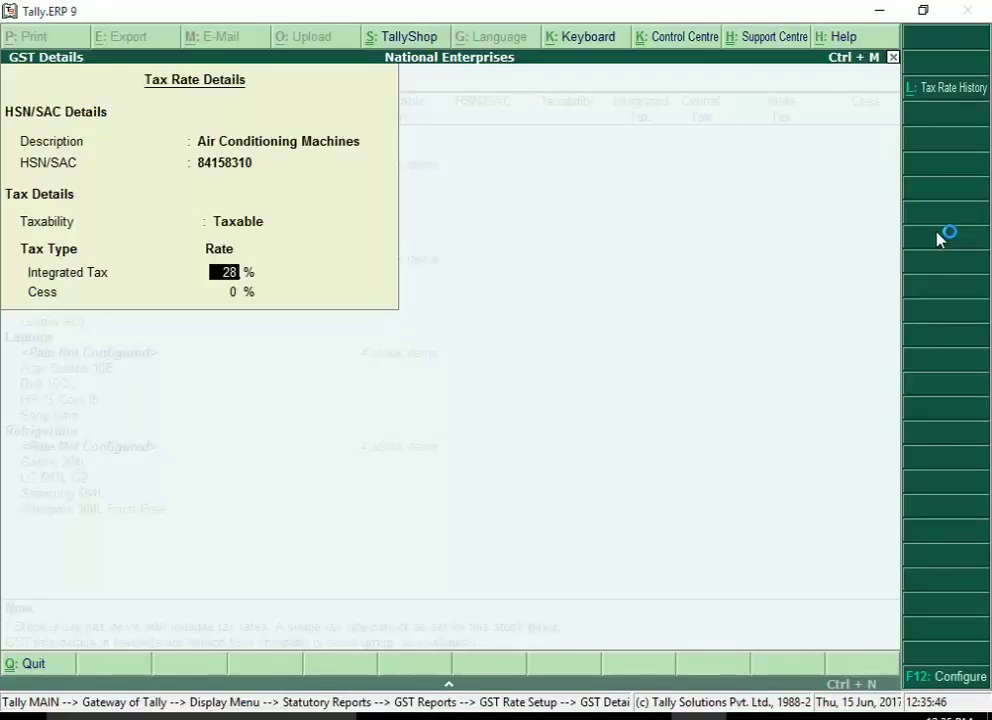
{"action": "key", "text": "Return"}
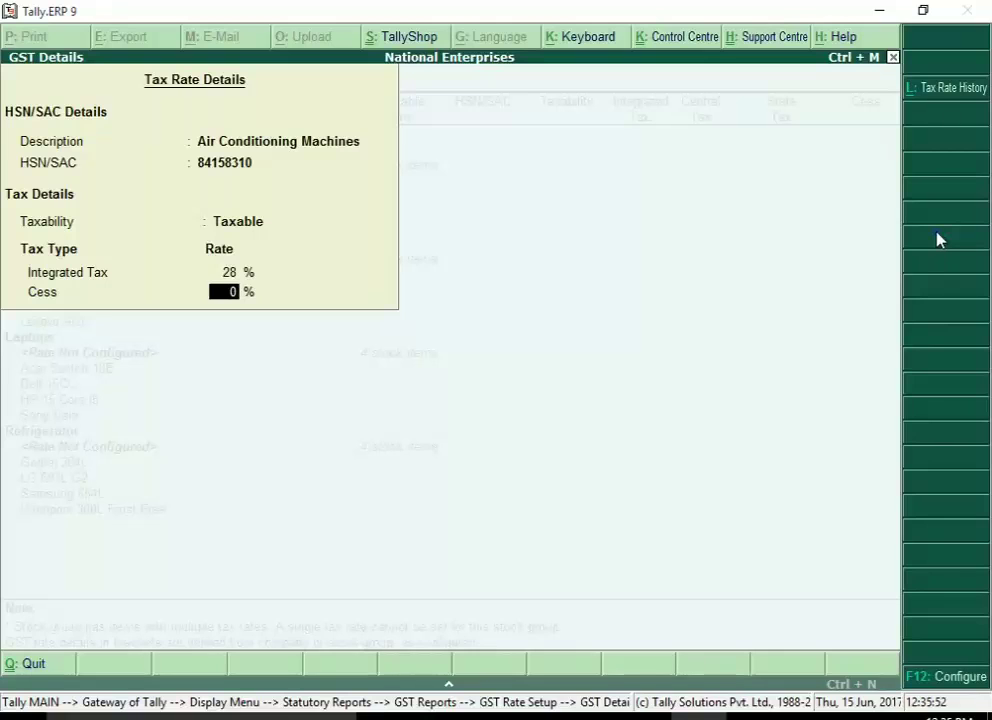
{"action": "key", "text": "Return"}
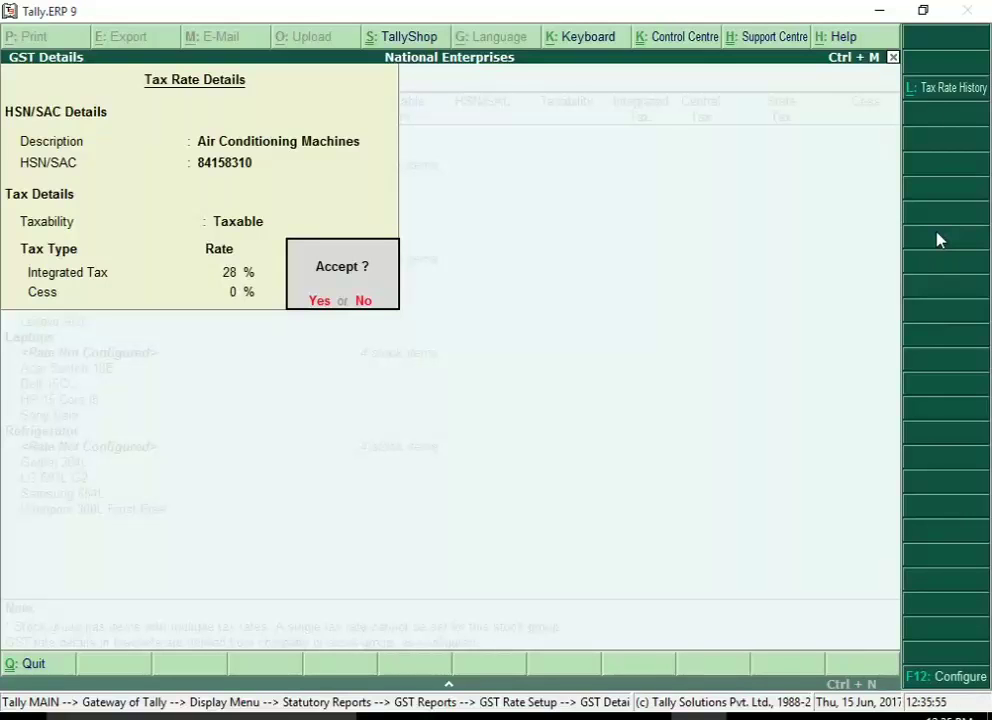
{"action": "left_click", "coordinate": [324, 310]}
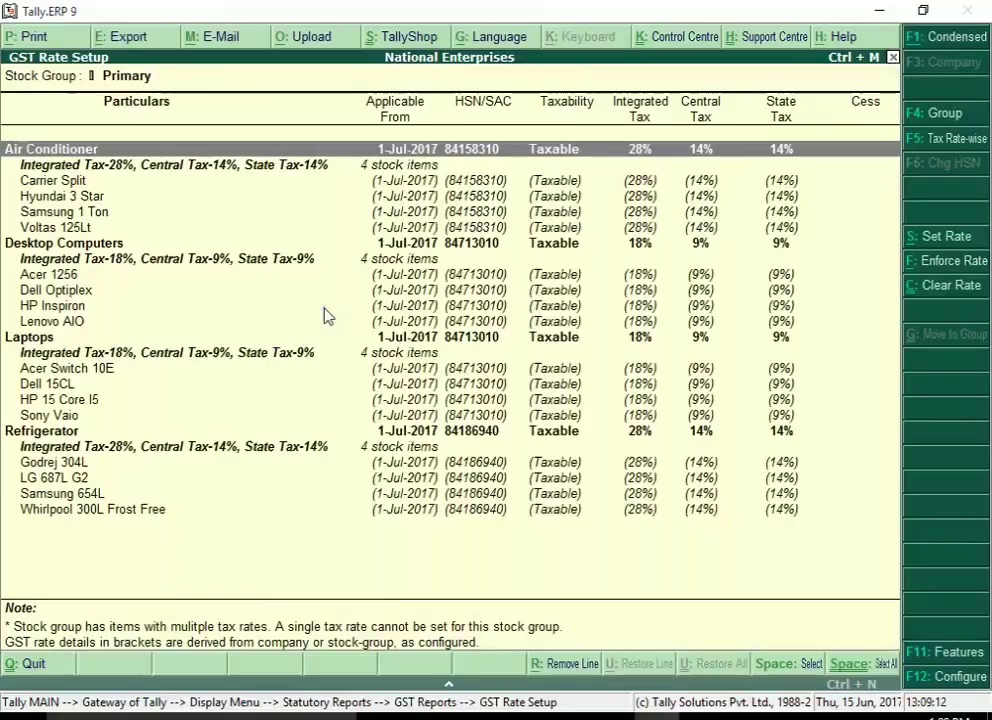
{"action": "key", "text": "Down"}
{"action": "key", "text": "Down"}
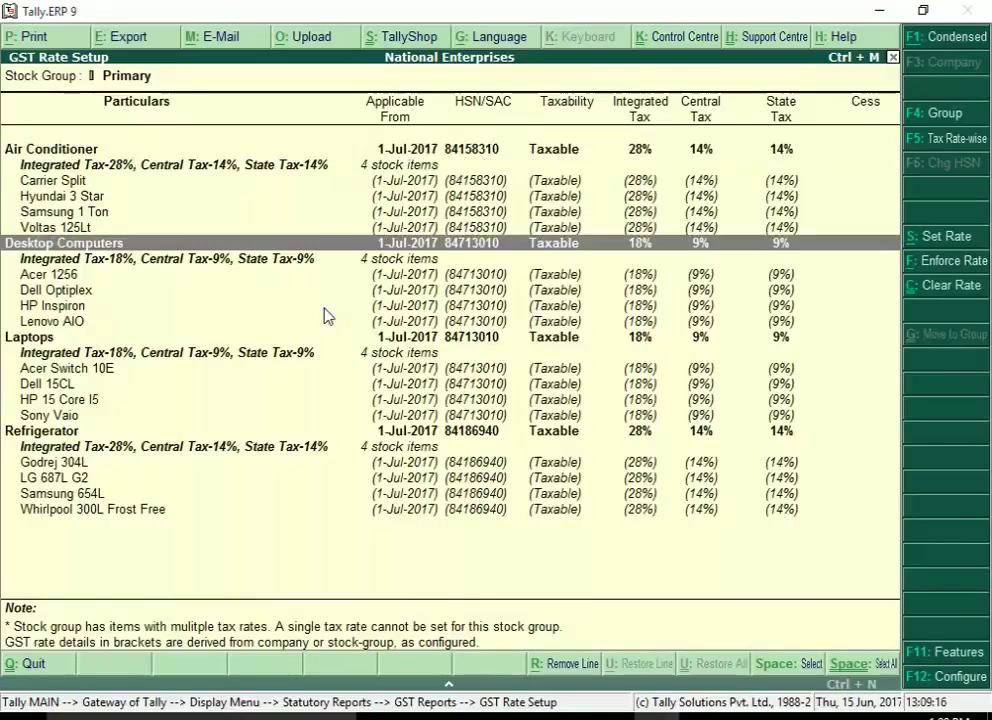
{"action": "key", "text": "Down"}
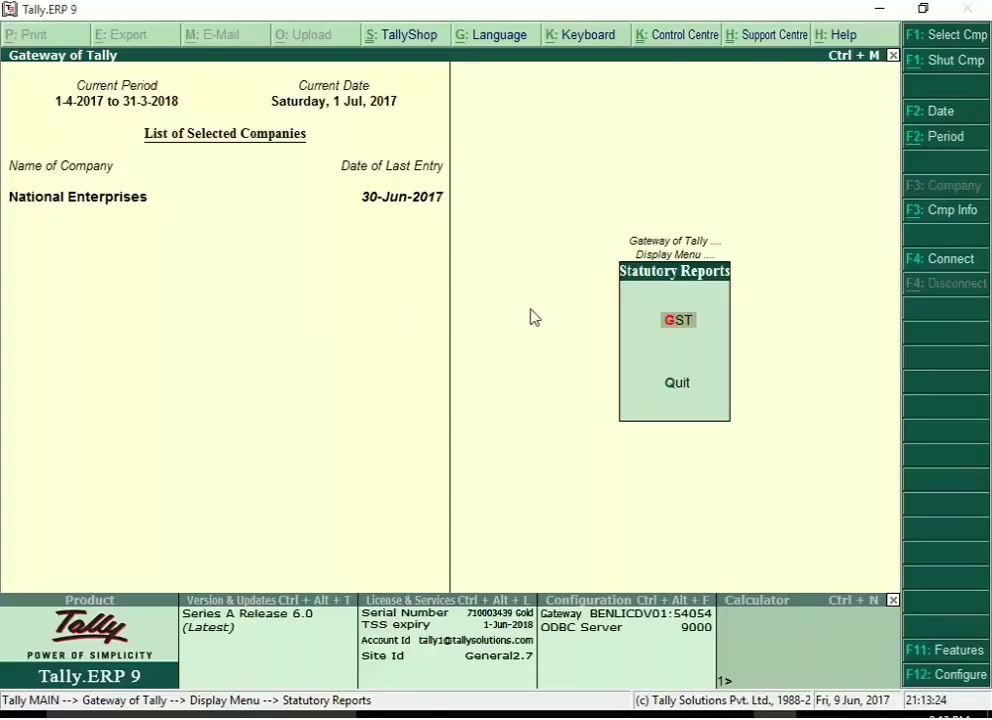
Step: Open the Update Party GSTIN report for all groups and all ledgers
{"action": "left_click", "coordinate": [698, 325]}
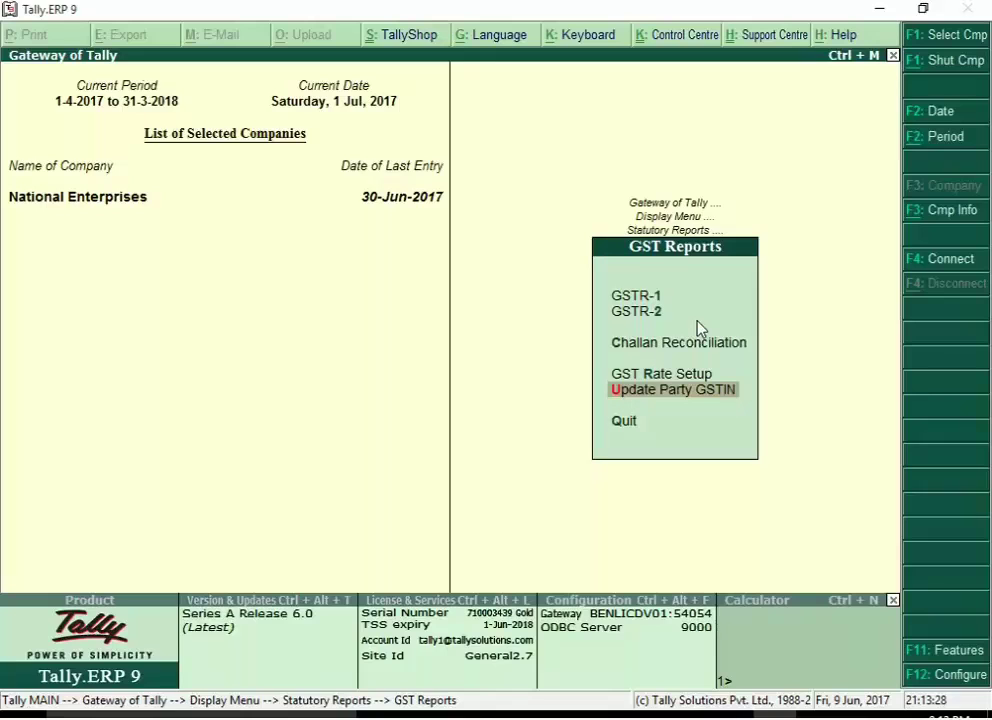
{"action": "left_click", "coordinate": [736, 391]}
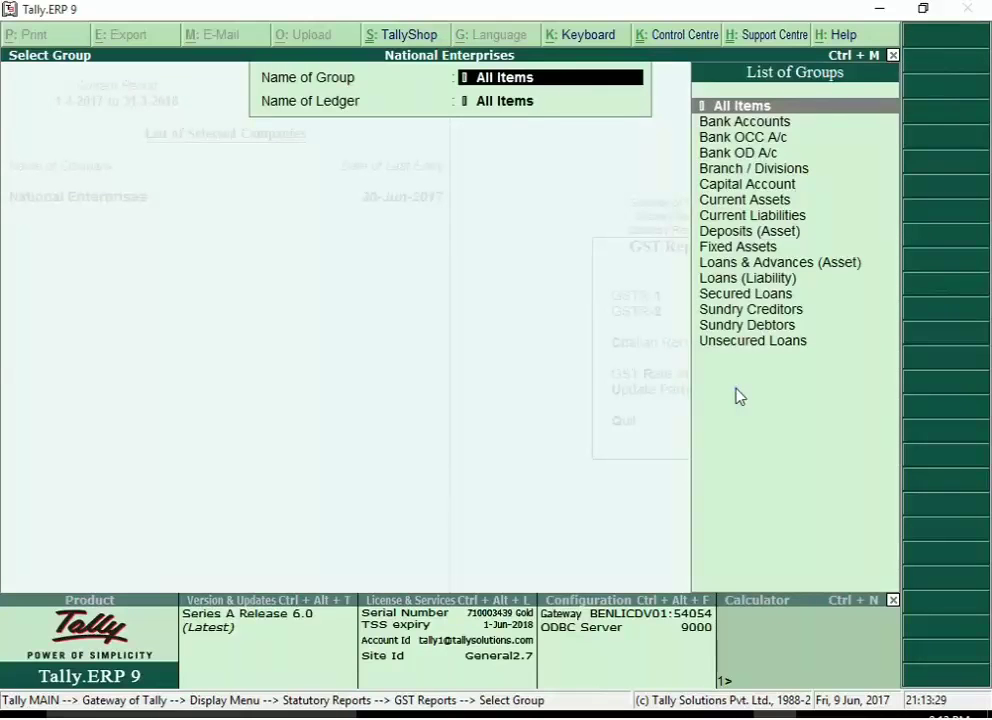
{"action": "key", "text": "Return"}
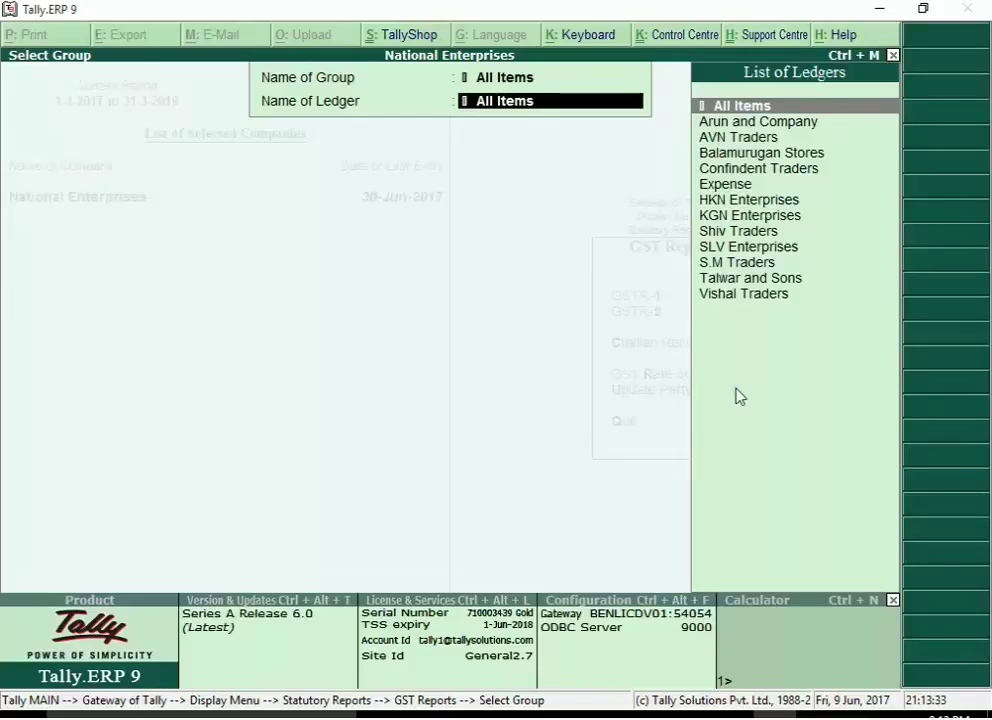
{"action": "key", "text": "Return"}
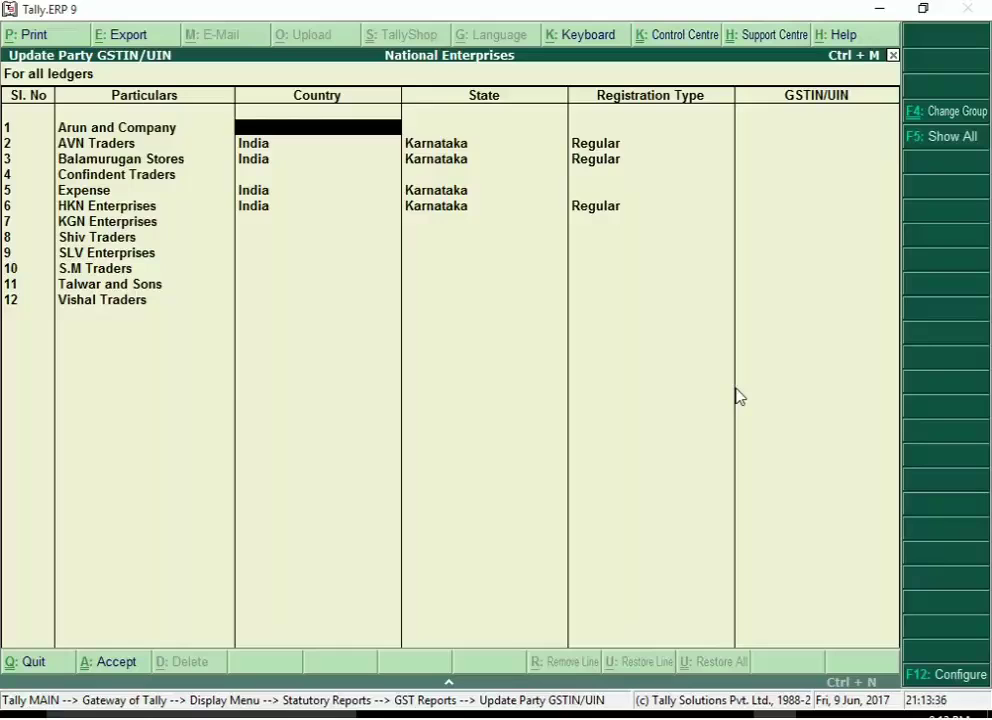
Step: Set the country to India and the state to Karnataka for Arun and Company
{"action": "type", "text": "i"}
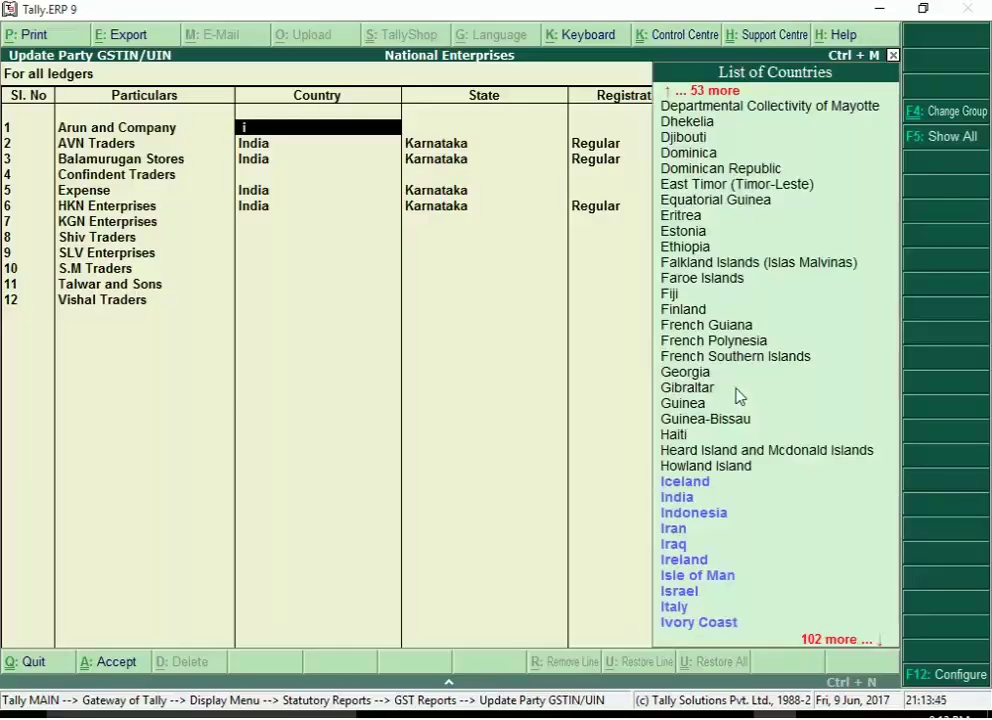
{"action": "left_click", "coordinate": [665, 498]}
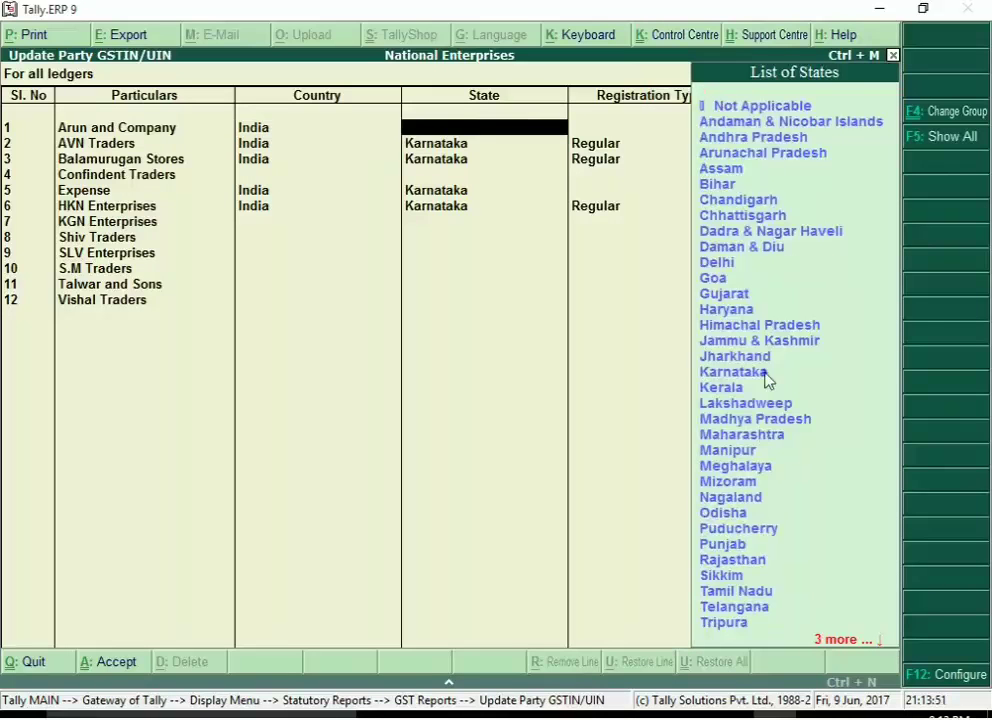
{"action": "left_click", "coordinate": [764, 373]}
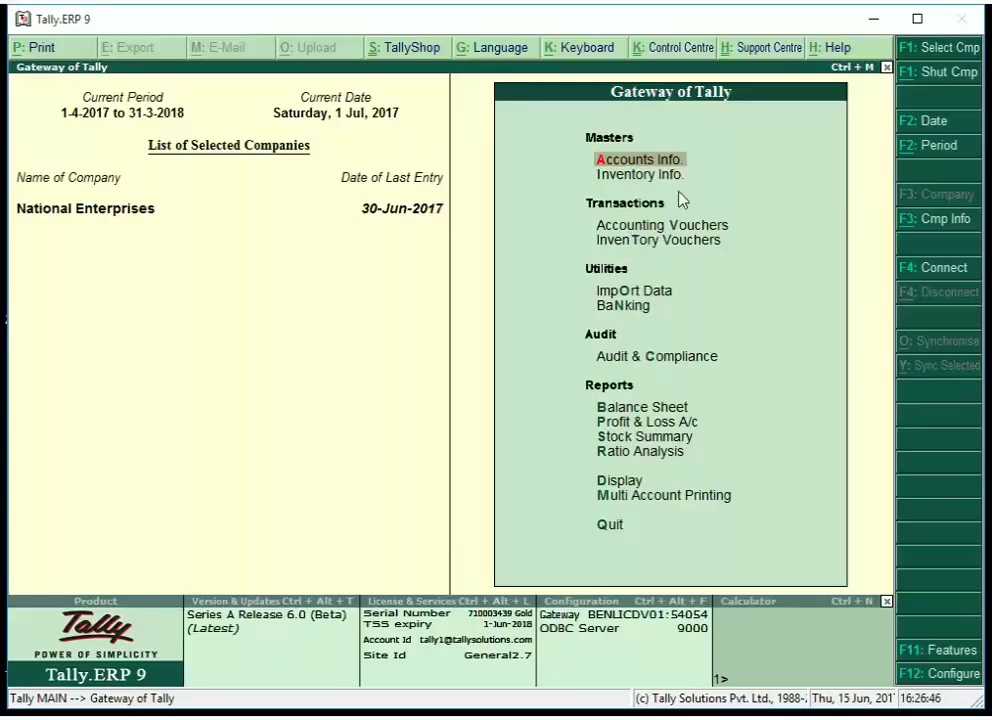
Step: Start a new ledger named Central Tax and place it under the Duties & Taxes group
{"action": "left_click", "coordinate": [684, 160]}
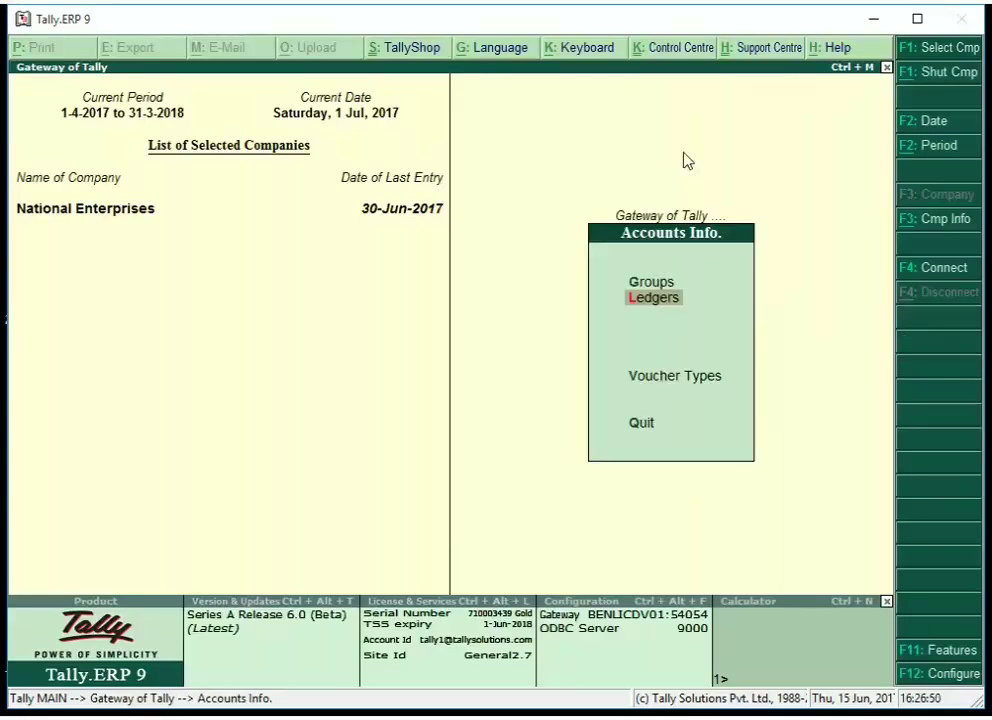
{"action": "left_click", "coordinate": [680, 300]}
{"action": "left_click", "coordinate": [658, 297]}
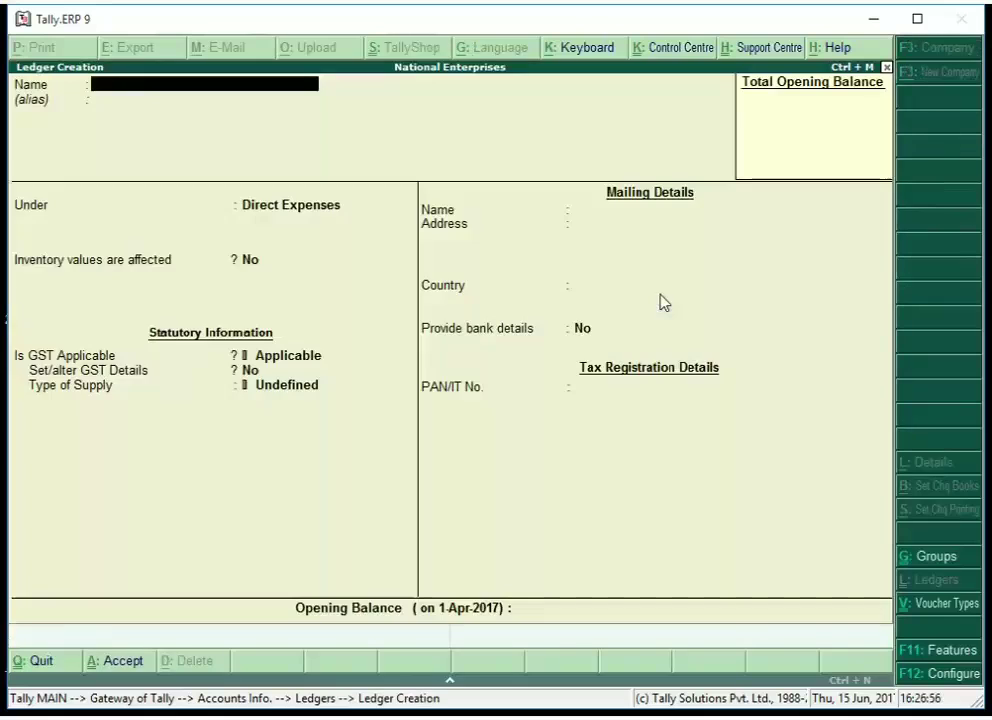
{"action": "type", "text": "Central Tax"}
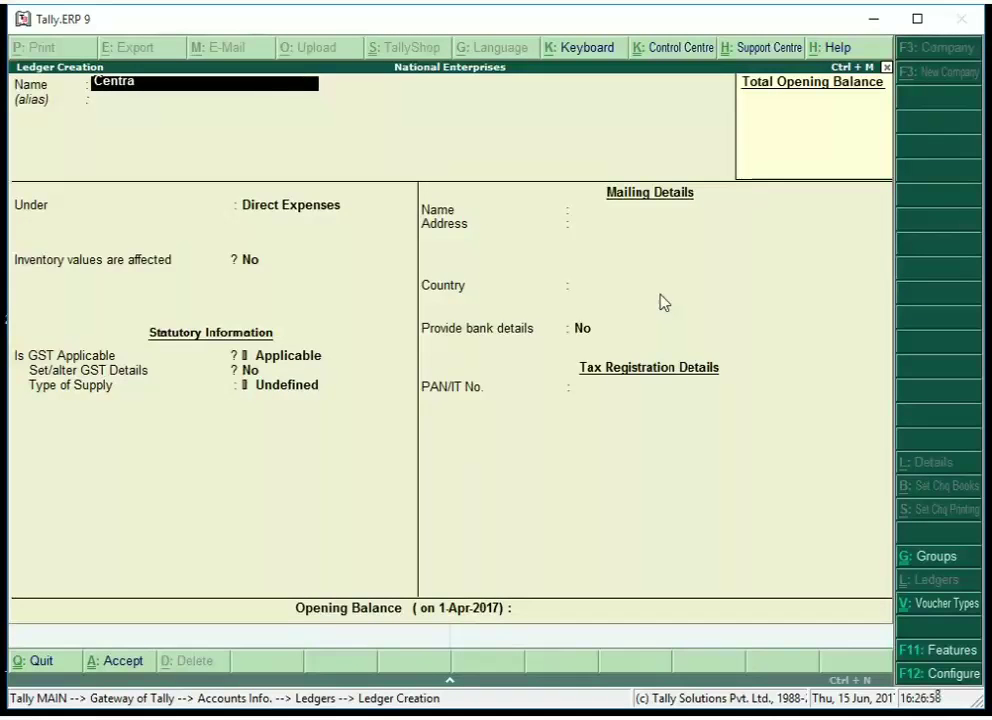
{"action": "key", "text": "Return"}
{"action": "key", "text": "Return"}
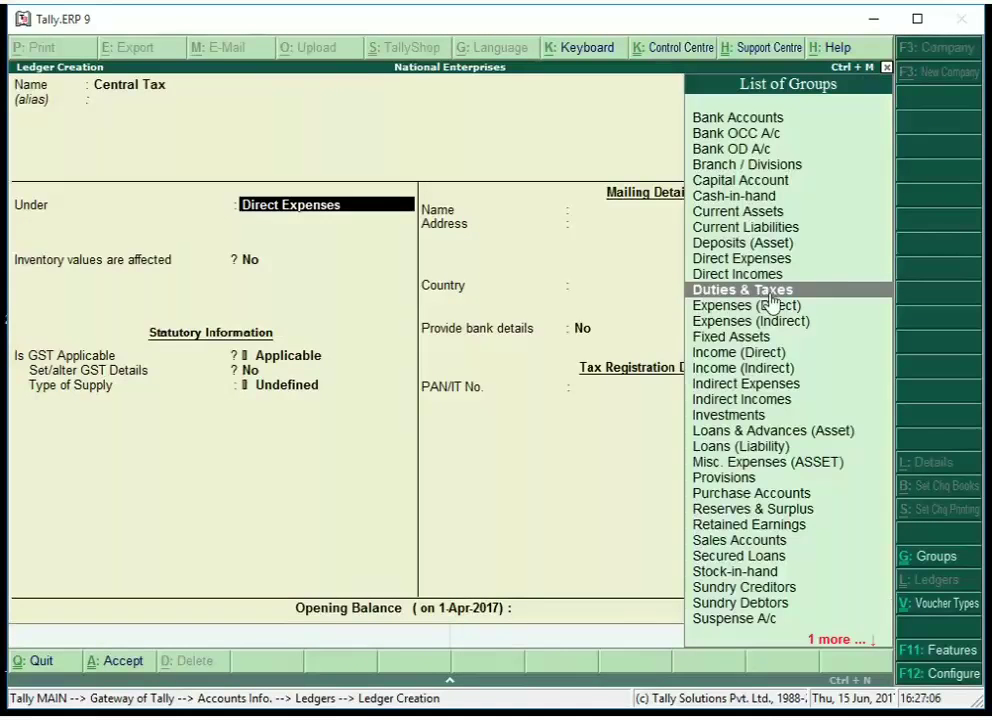
{"action": "left_click", "coordinate": [808, 298]}
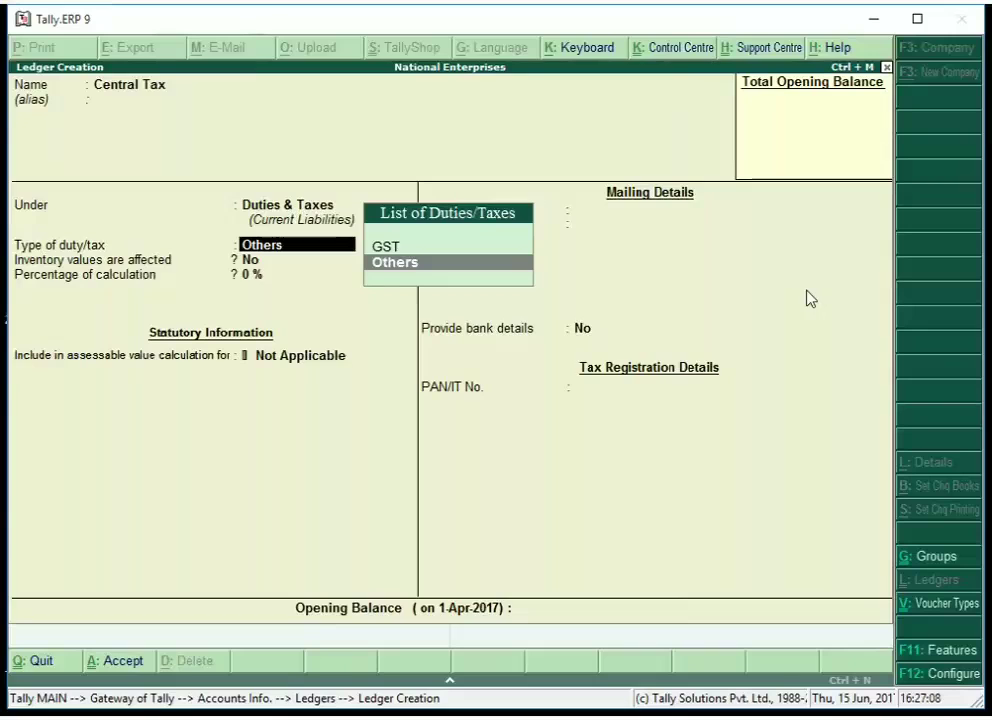
Step: Set the new ledger's type of duty/tax to GST and its tax type to Central Tax, keeping the default percentage
{"action": "left_click", "coordinate": [403, 248]}
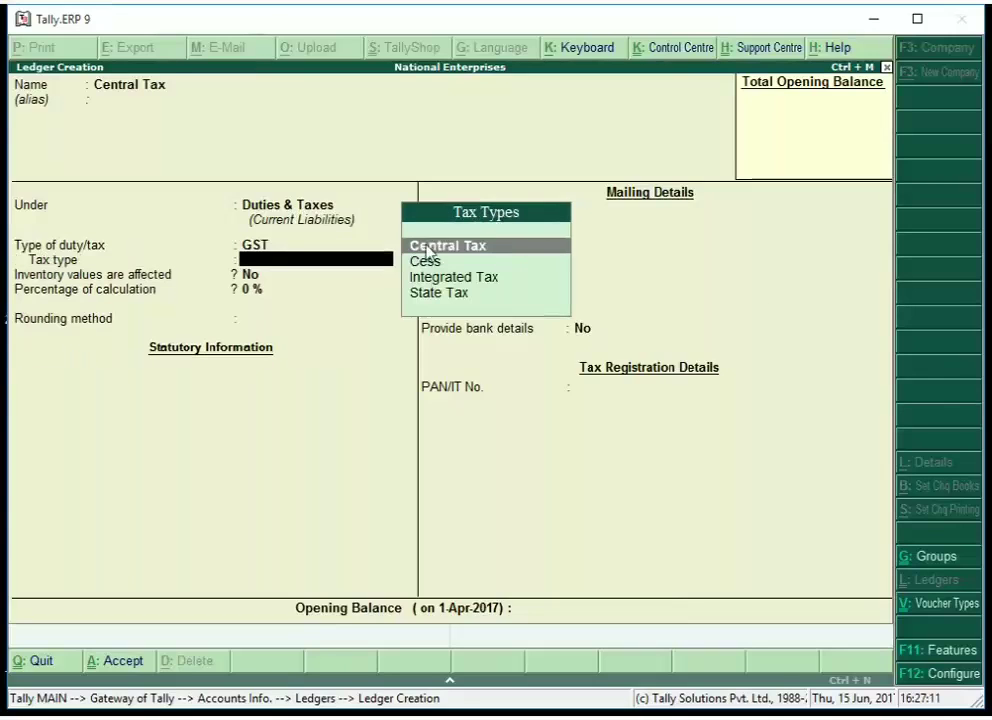
{"action": "left_click", "coordinate": [511, 248]}
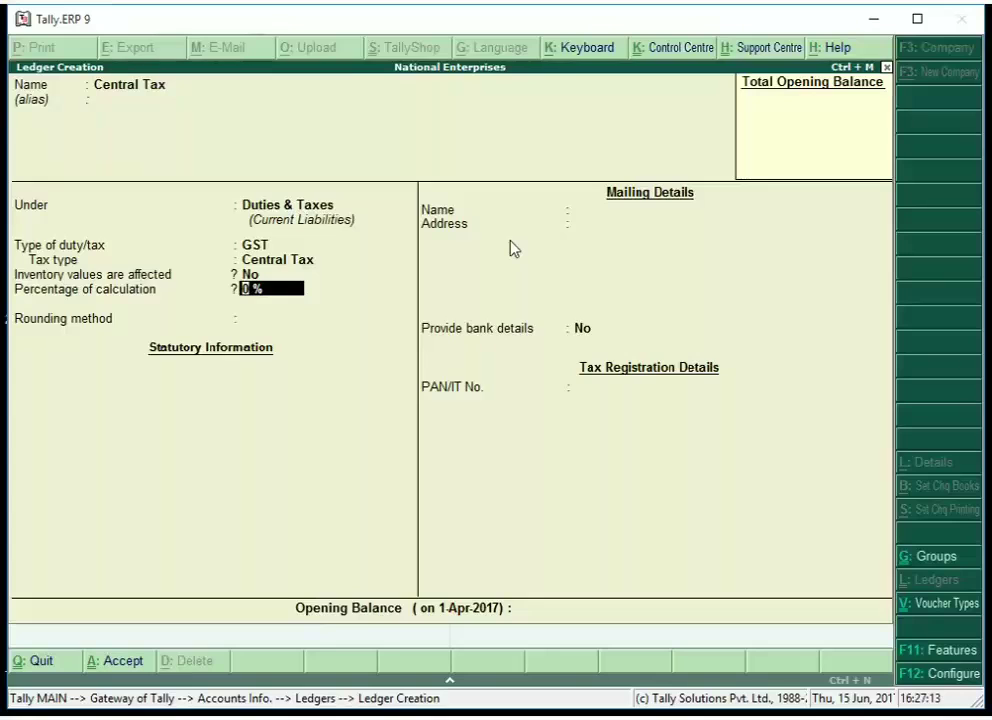
{"action": "key", "text": "Return"}
{"action": "key", "text": "Return"}
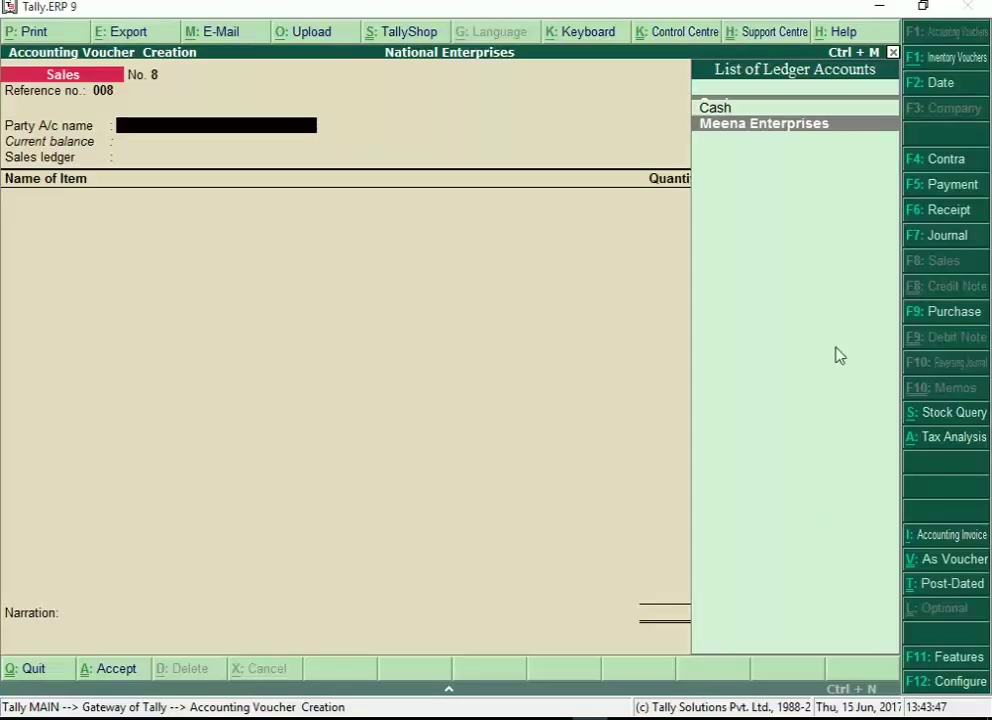
Step: Fill in the sales voucher for Meena Enterprises with the Sales ledger, 1 Acer Desktop at 16,000 and 2 Dell Laptops at 36,000
{"action": "left_click", "coordinate": [840, 132]}
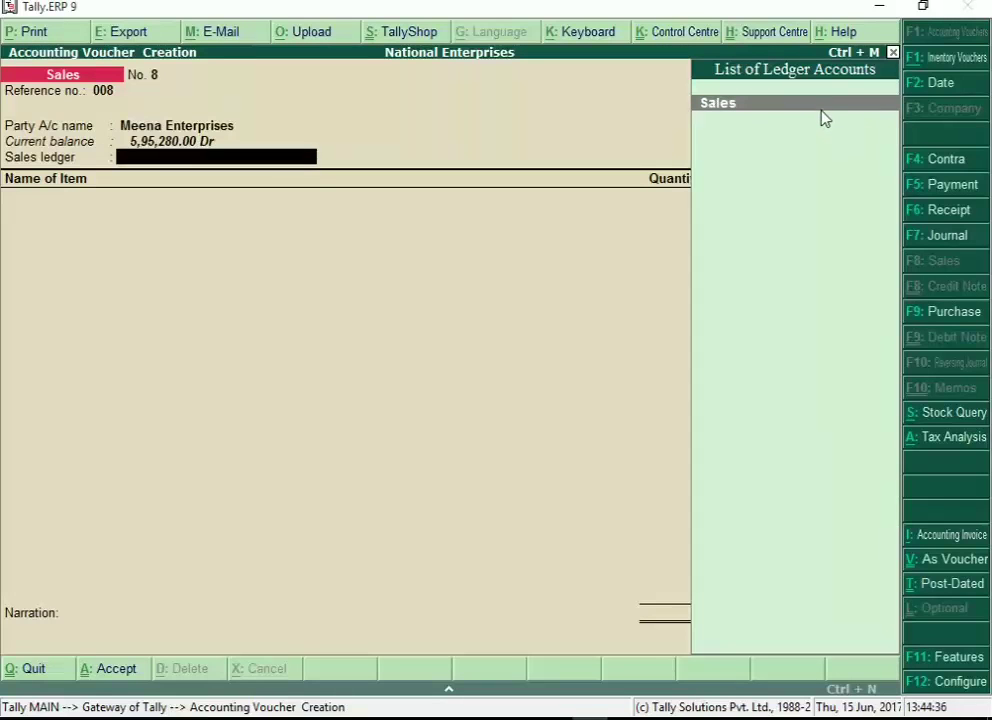
{"action": "left_click", "coordinate": [821, 110]}
{"action": "key", "text": "Down"}
{"action": "key", "text": "Return"}
{"action": "type", "text": "1"}
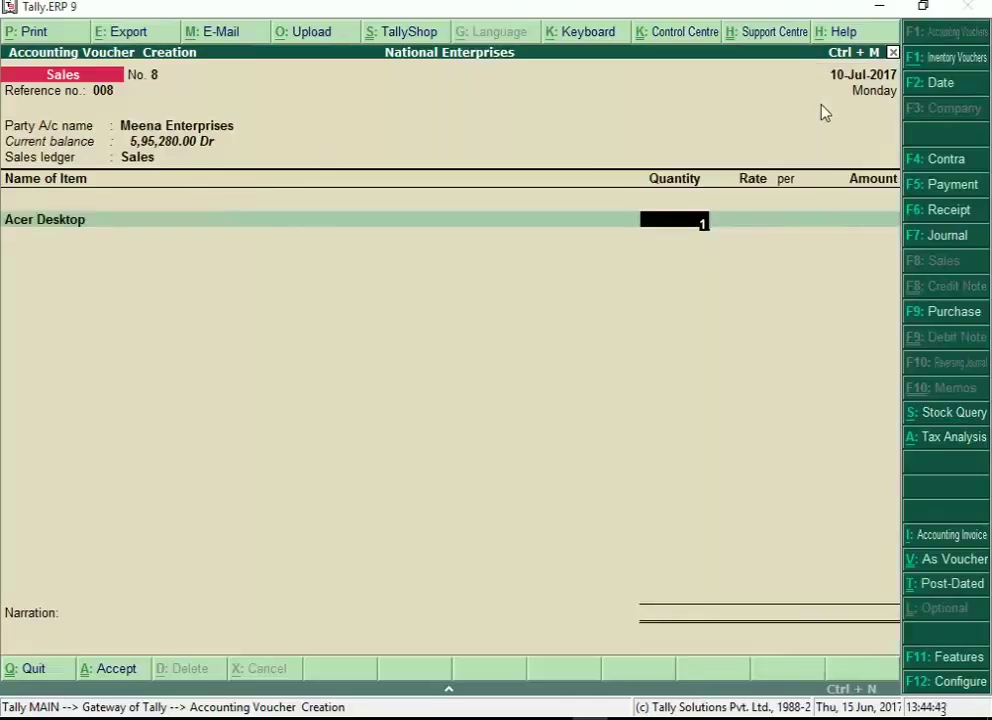
{"action": "key", "text": "Return"}
{"action": "key", "text": "Return"}
{"action": "key", "text": "Return"}
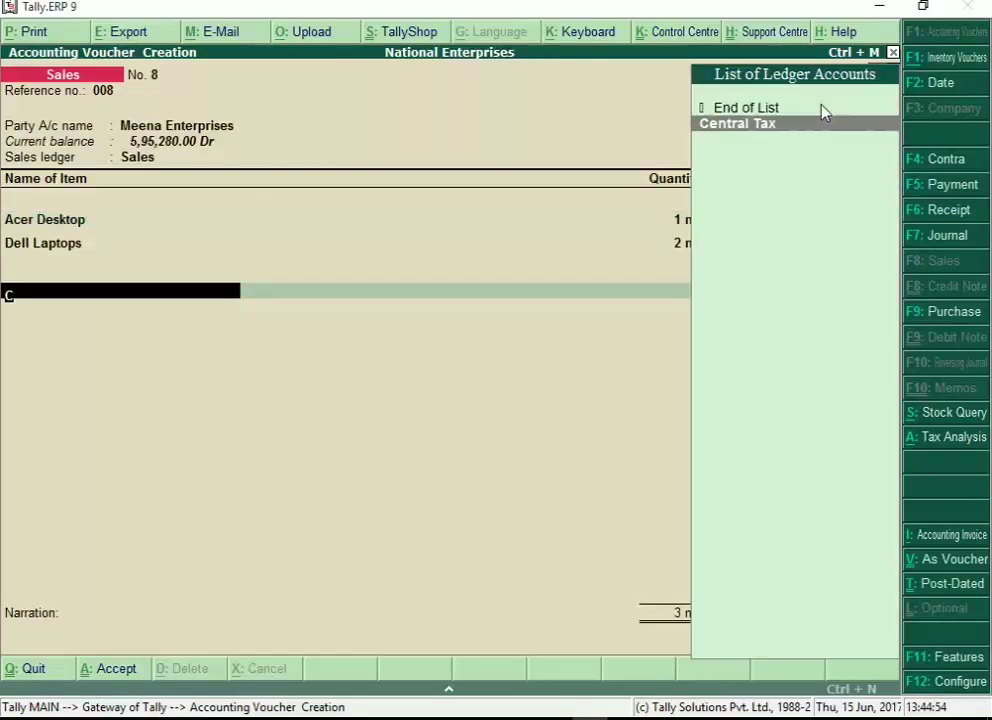
Step: Add the Central Tax and State Tax ledgers to the sales voucher with their calculated amounts and complete the voucher
{"action": "key", "text": "Return"}
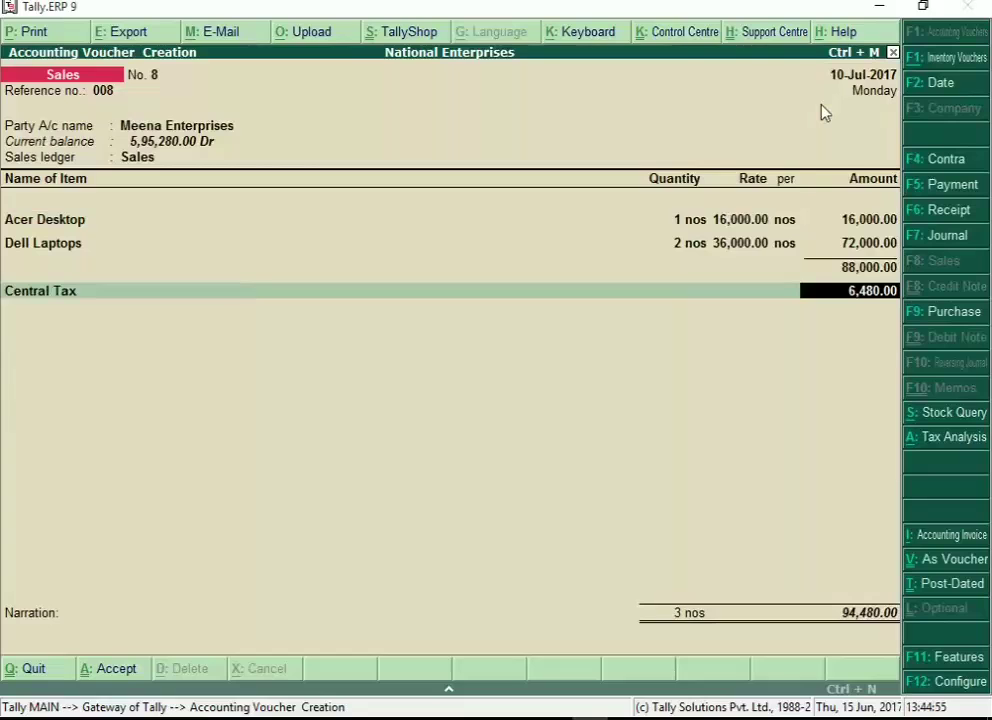
{"action": "key", "text": "Return"}
{"action": "type", "text": "S"}
{"action": "key", "text": "Down"}
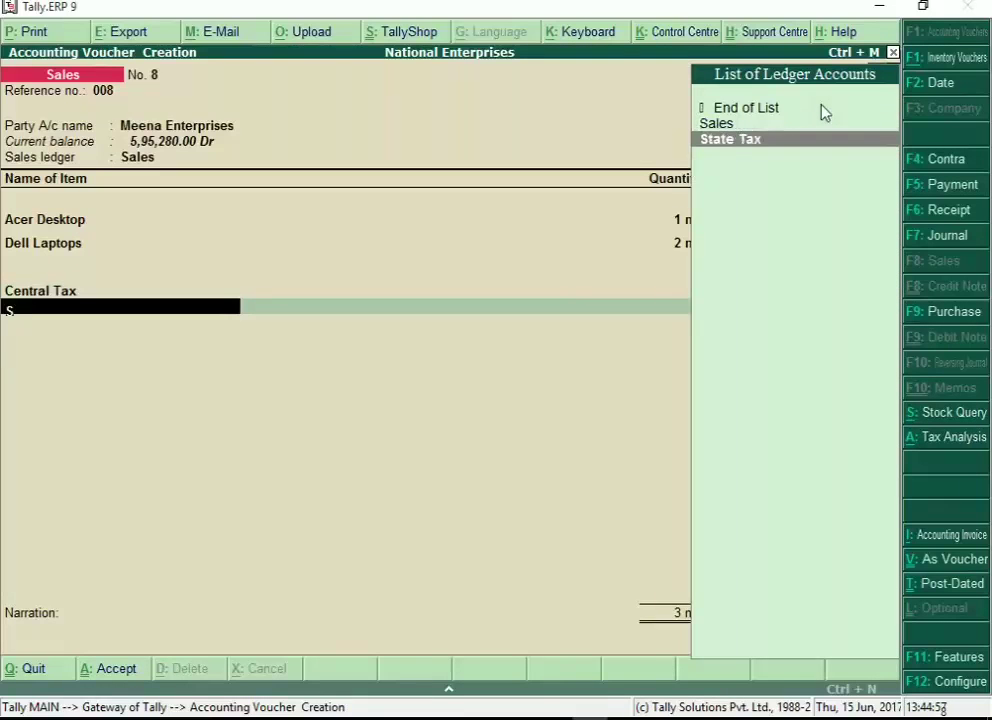
{"action": "key", "text": "Return"}
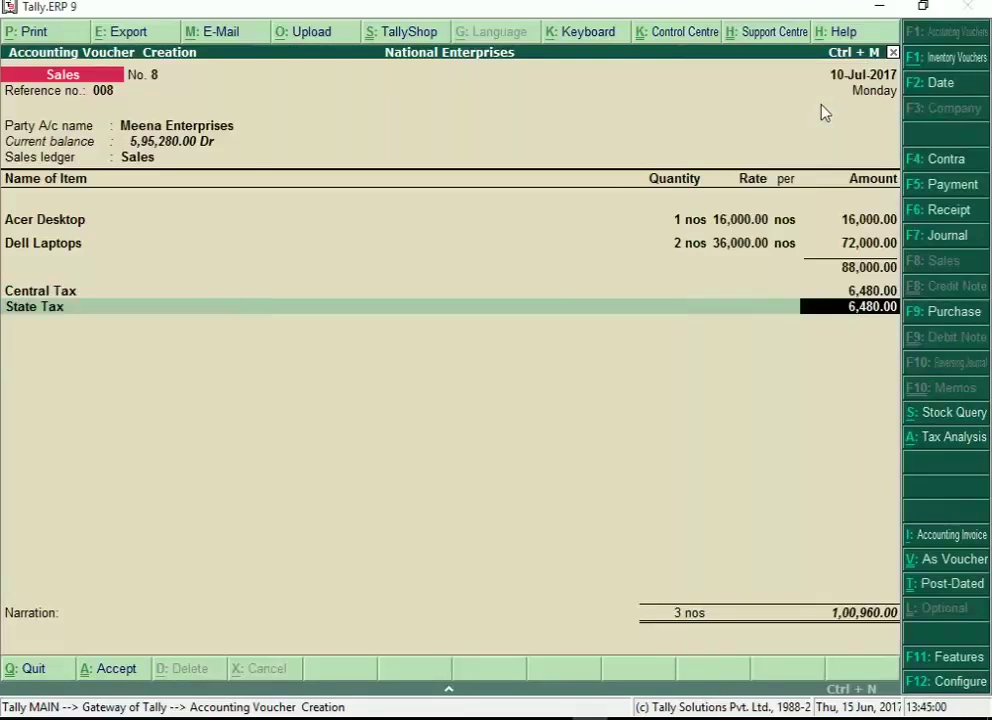
{"action": "key", "text": "Return"}
{"action": "key", "text": "Return"}
{"action": "key", "text": "Return"}
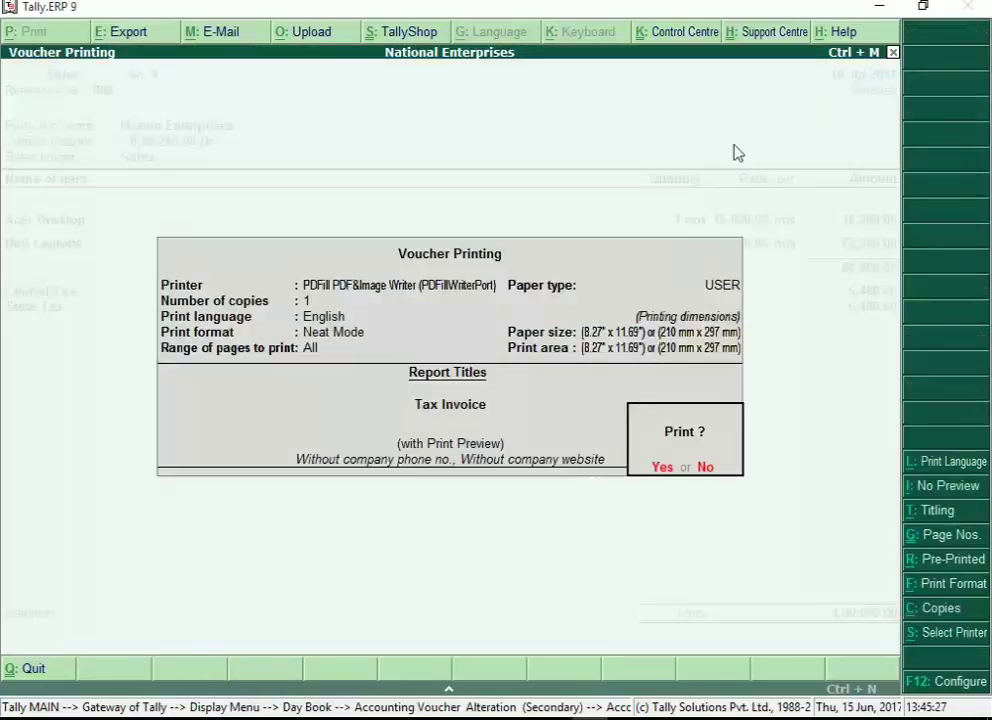
Step: Generate the print preview of the sales voucher's tax invoice and examine its item and tax details
{"action": "left_click", "coordinate": [663, 467]}
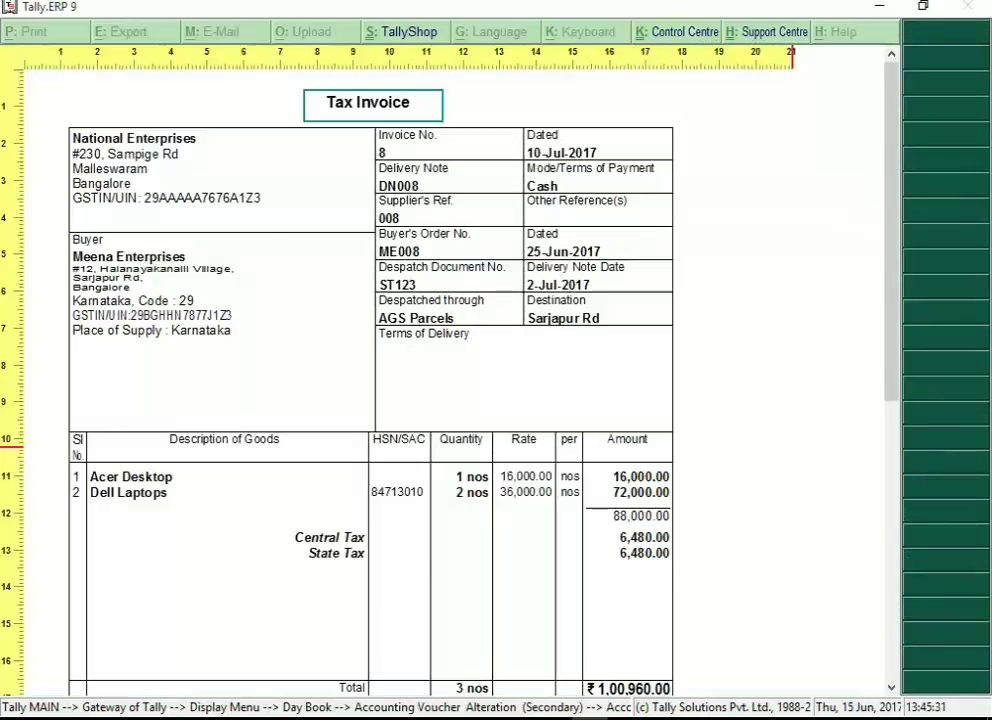
{"action": "scroll", "coordinate": [664, 476], "scroll_direction": "down", "scroll_amount": 5}
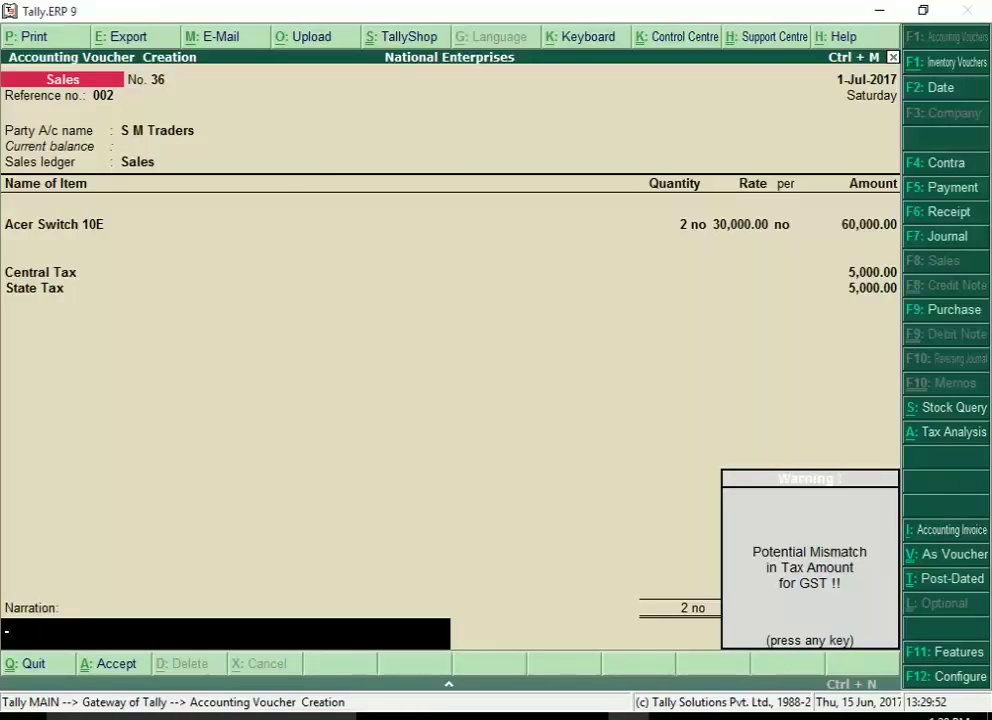
Step: Dismiss the tax mismatch warning and correct both the Central Tax and State Tax amounts to 5,400 in the S M Traders voucher
{"action": "key", "text": "Return"}
{"action": "key", "text": "Escape"}
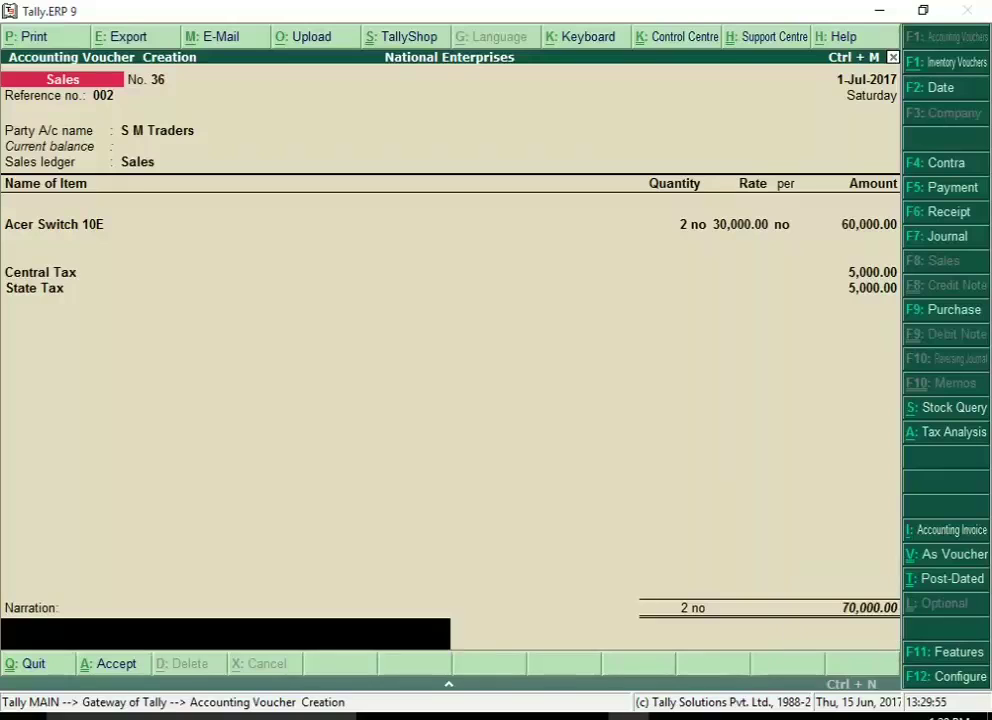
{"action": "key", "text": "Up"}
{"action": "key", "text": "Up"}
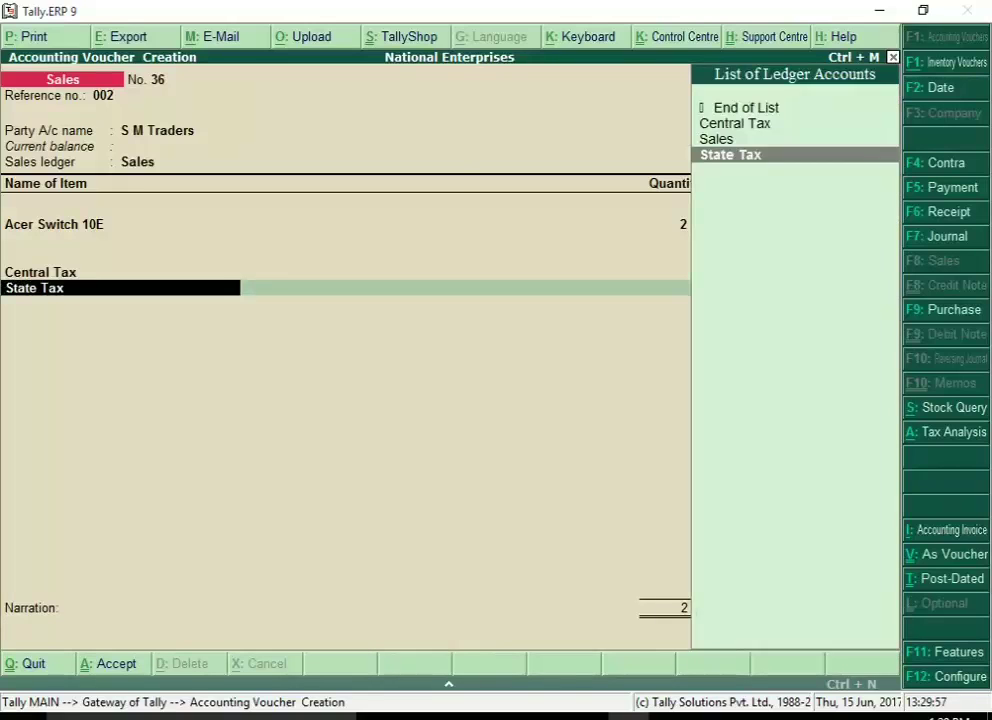
{"action": "key", "text": "Up"}
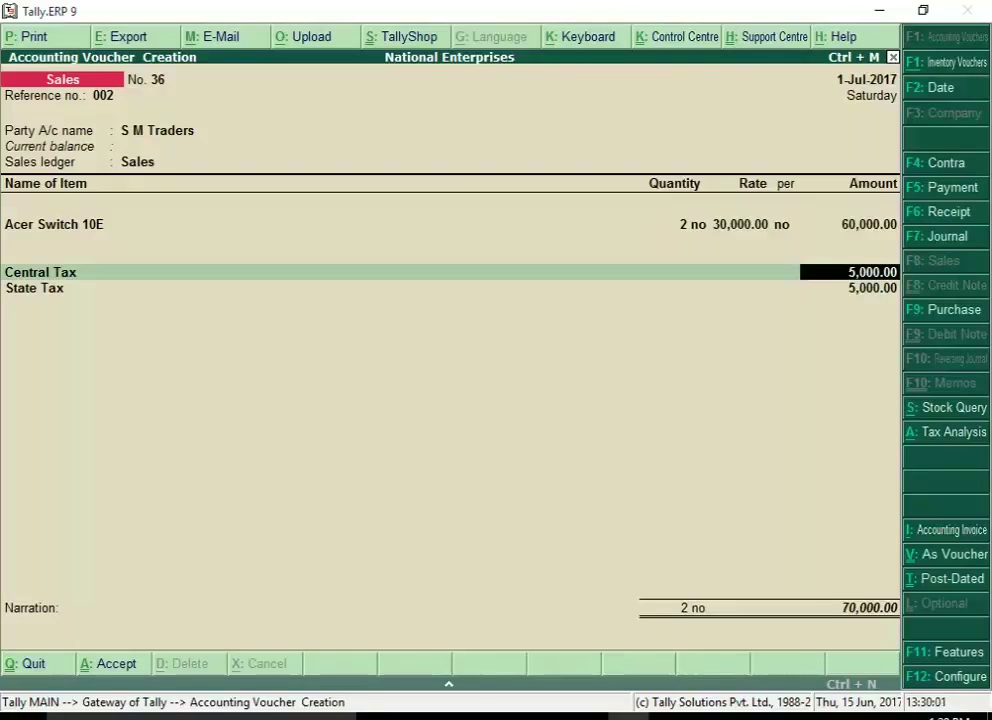
{"action": "type", "text": "5400"}
{"action": "key", "text": "Return"}
{"action": "key", "text": "Return"}
{"action": "type", "text": "5400"}
{"action": "key", "text": "Return"}
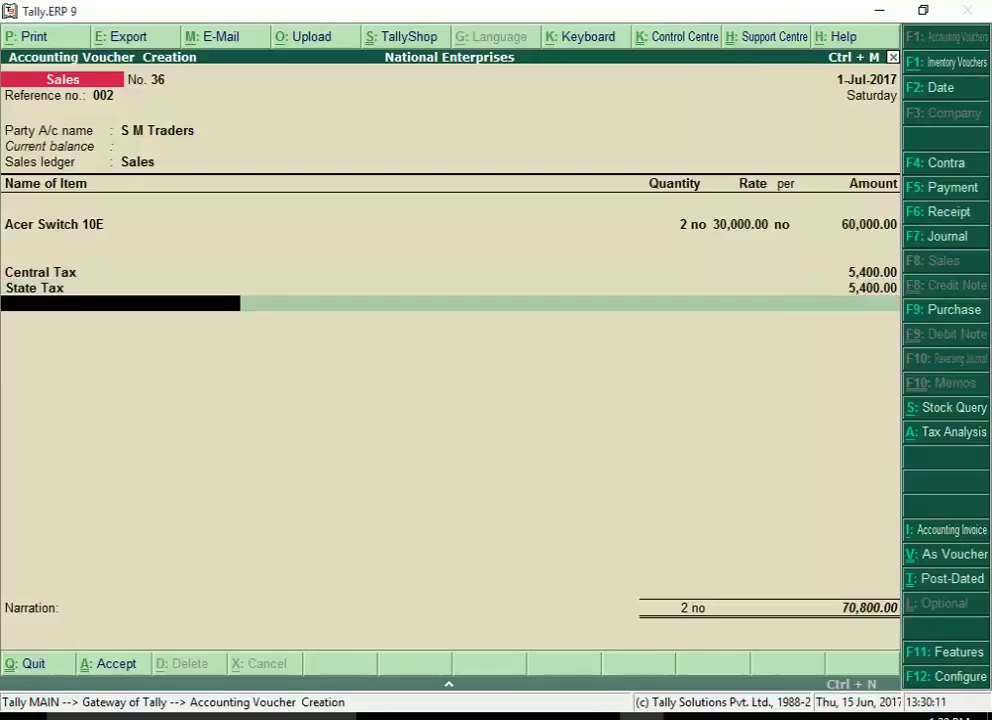
Step: End the tax ledger entries of the S M Traders sales voucher and proceed past its narration
{"action": "key", "text": "Return"}
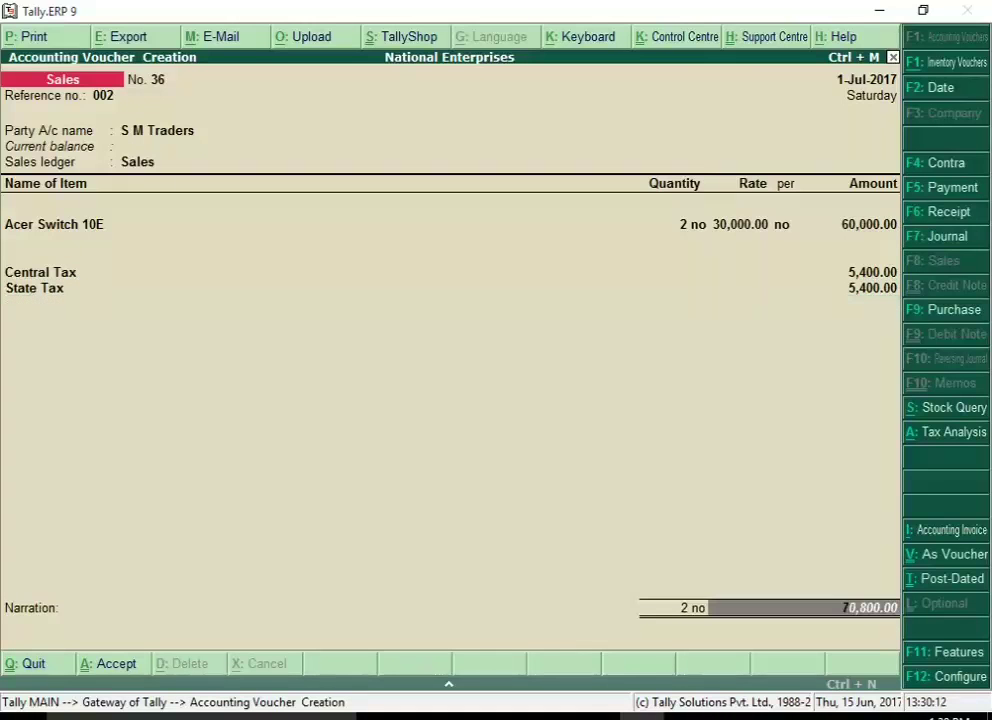
{"action": "key", "text": "Return"}
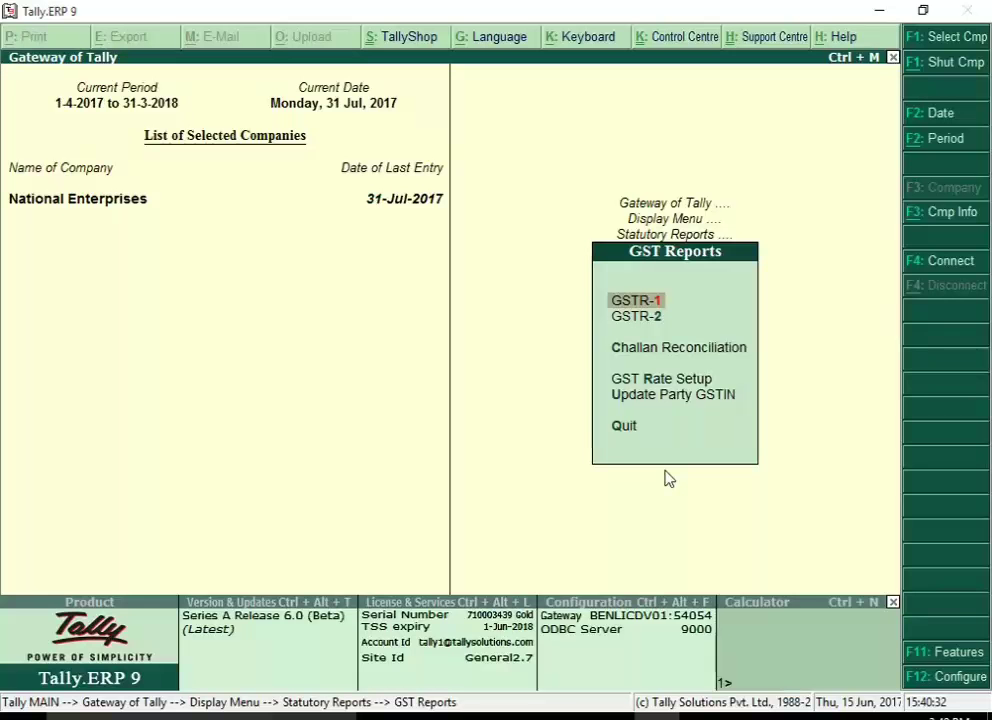
Step: Open the GSTR-1 exception list for vouchers with an incorrect tax type selected in the tax ledger
{"action": "left_click", "coordinate": [658, 302]}
{"action": "key", "text": "Return"}
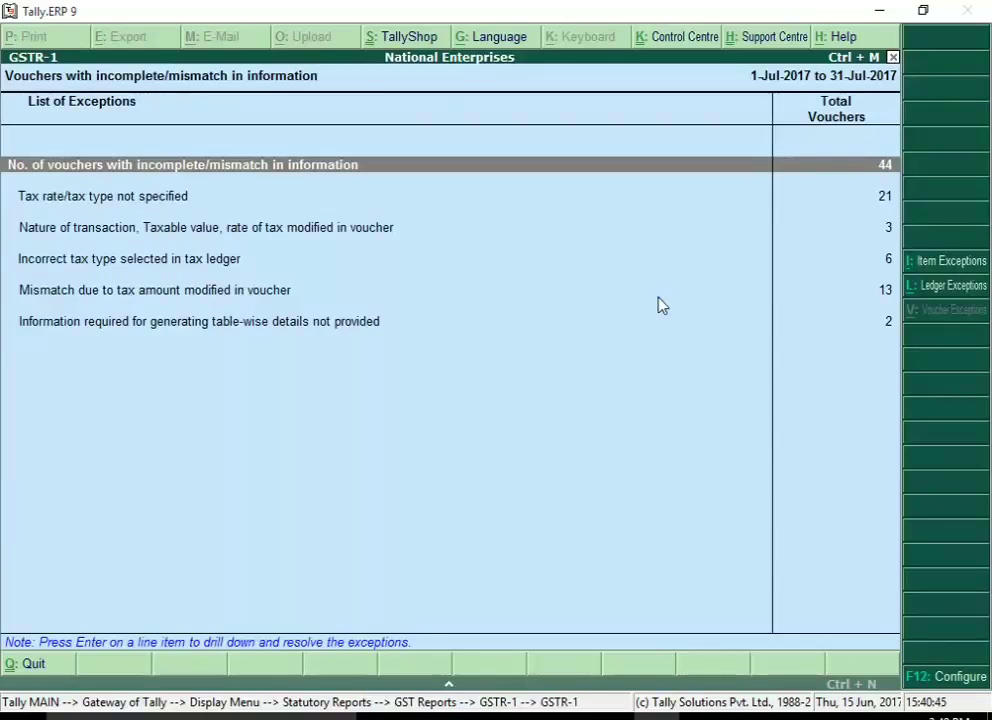
{"action": "key", "text": "Down"}
{"action": "key", "text": "Down"}
{"action": "key", "text": "Return"}
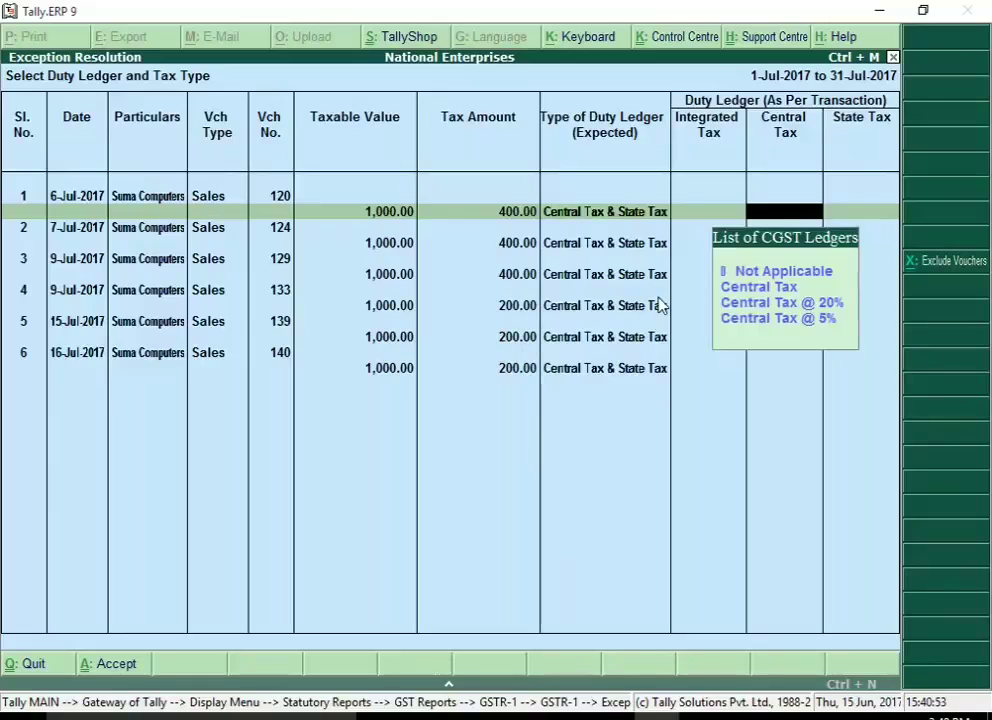
Step: Assign the Central Tax and State Tax duty ledgers to the 6-Jul-2017 Suma Computers sales voucher
{"action": "key", "text": "Down"}
{"action": "key", "text": "Return"}
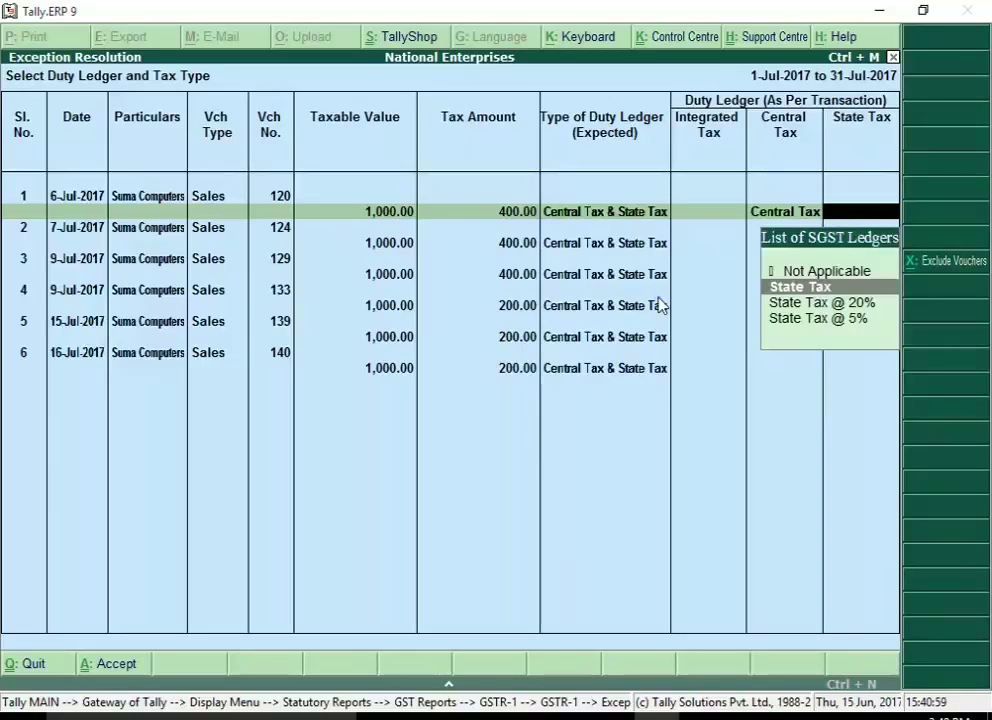
{"action": "key", "text": "Return"}
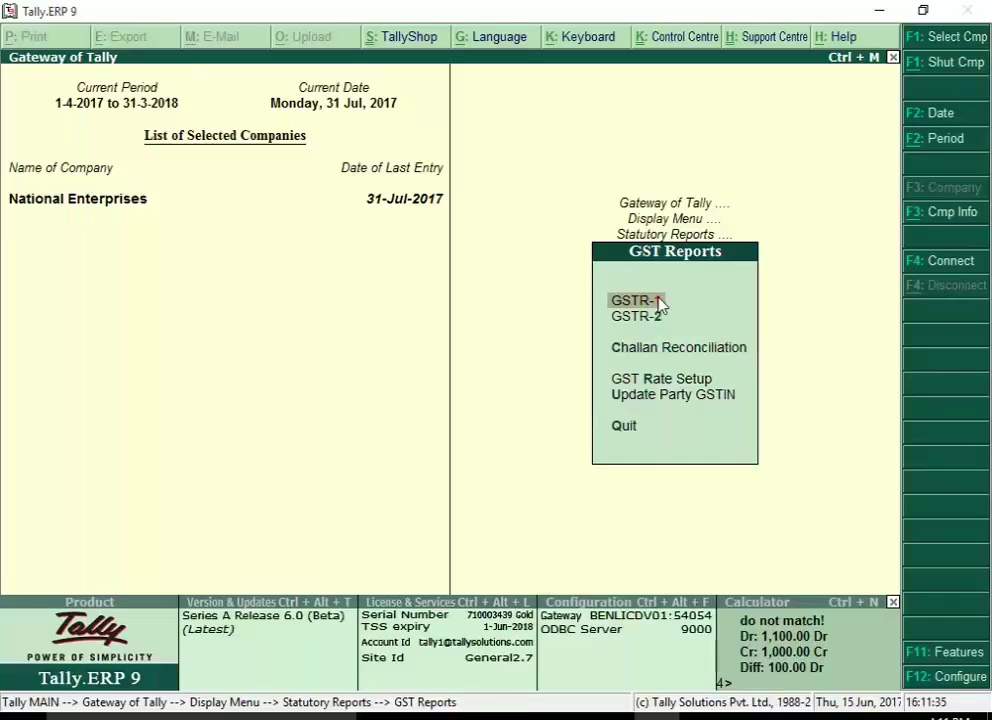
Step: Export the July 2017 GSTR-1 e-return to C:\Program Files\GST as the Excel file GSTR-1_July_2017-18.xls
{"action": "left_click", "coordinate": [663, 305]}
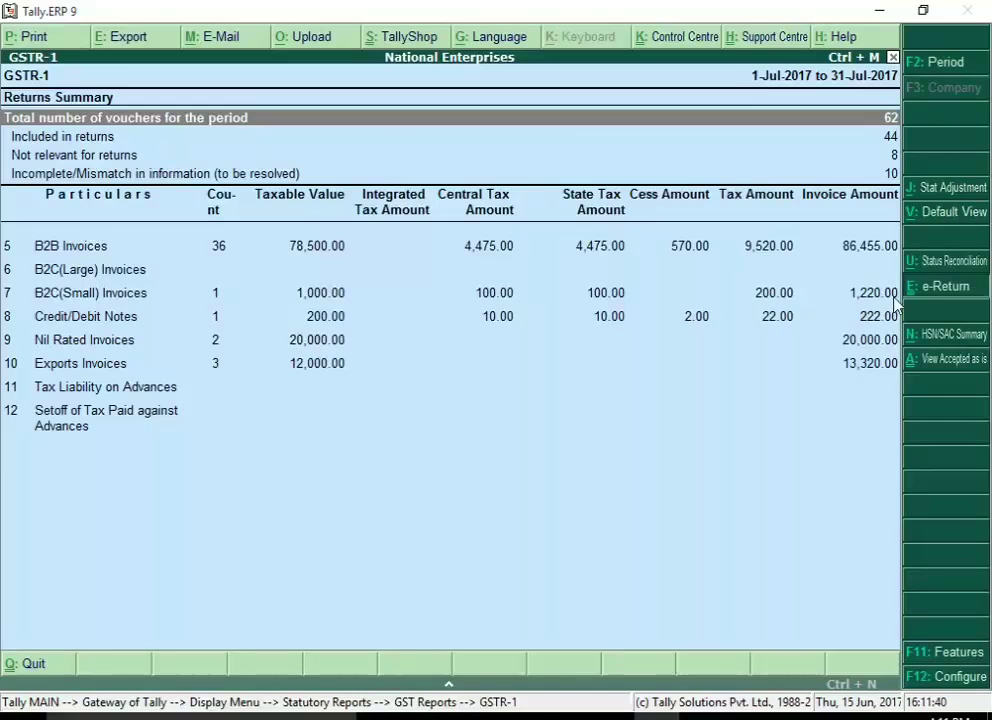
{"action": "left_click", "coordinate": [927, 293]}
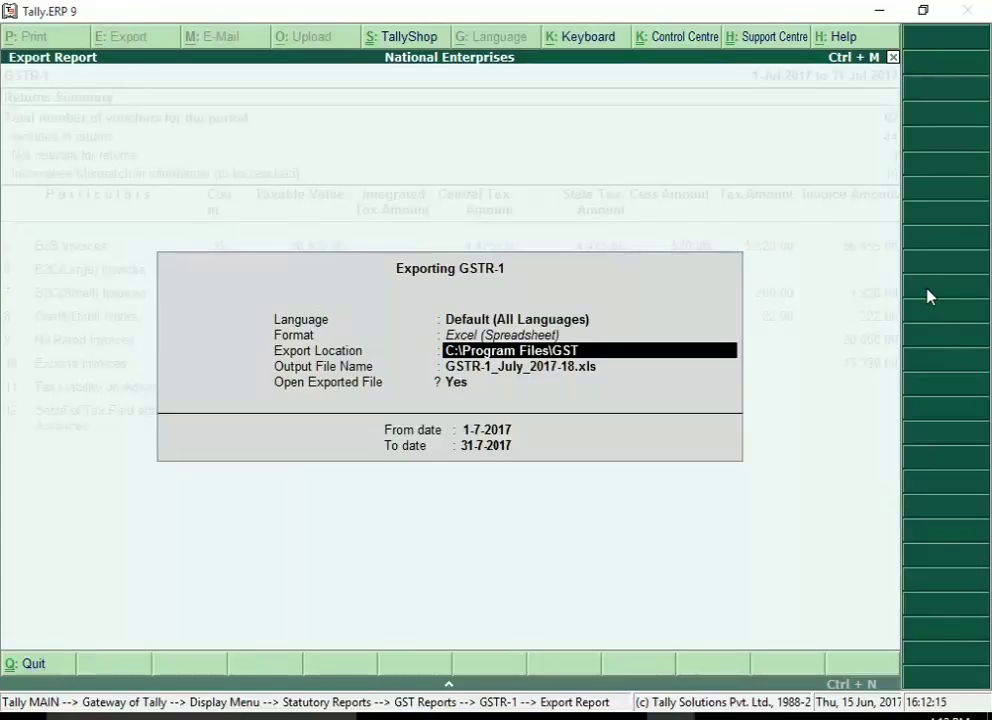
{"action": "key", "text": "ctrl+a"}
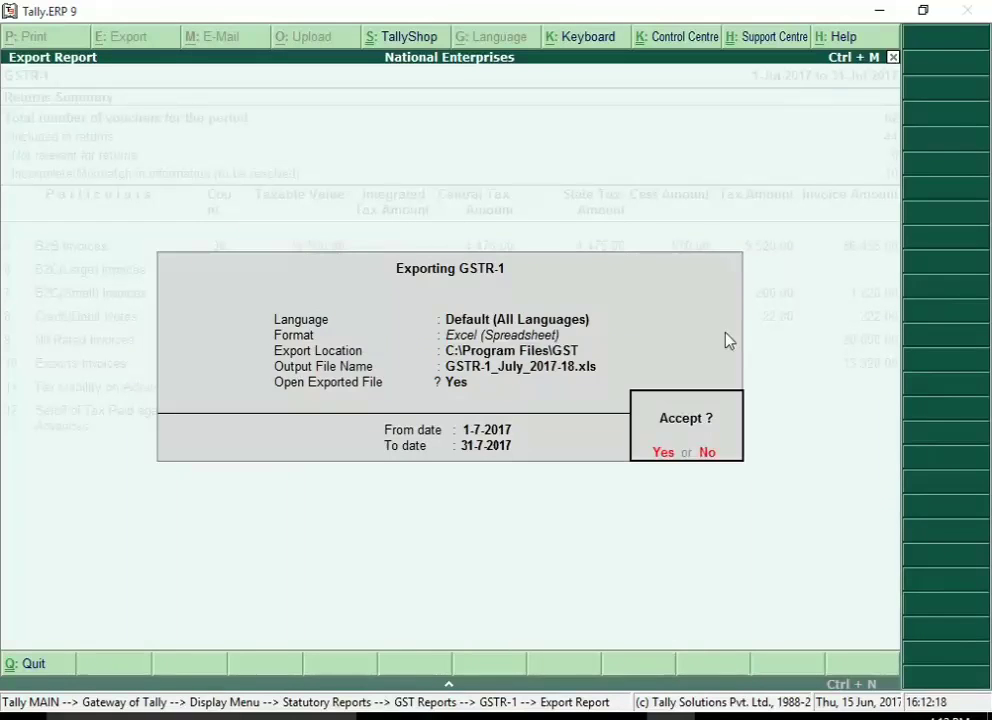
{"action": "left_click", "coordinate": [663, 452]}
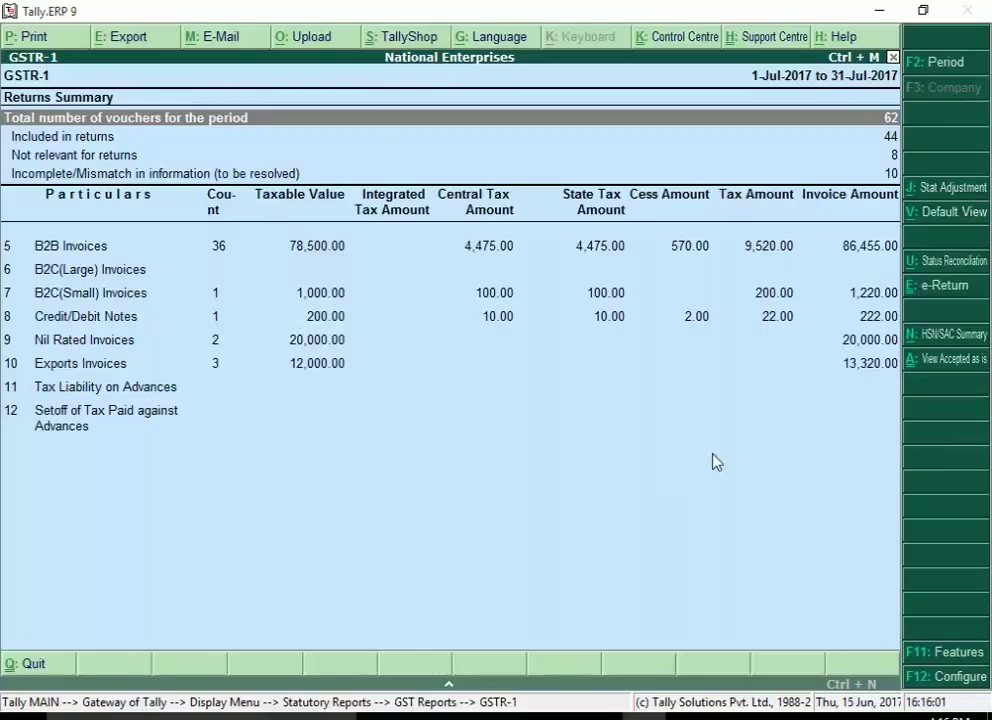
Step: In the GSTR-1 status reconciliation, set the 4-Jul-2017 Suma Computers B2B invoice to Accepted and Reconciled
{"action": "left_click", "coordinate": [955, 262]}
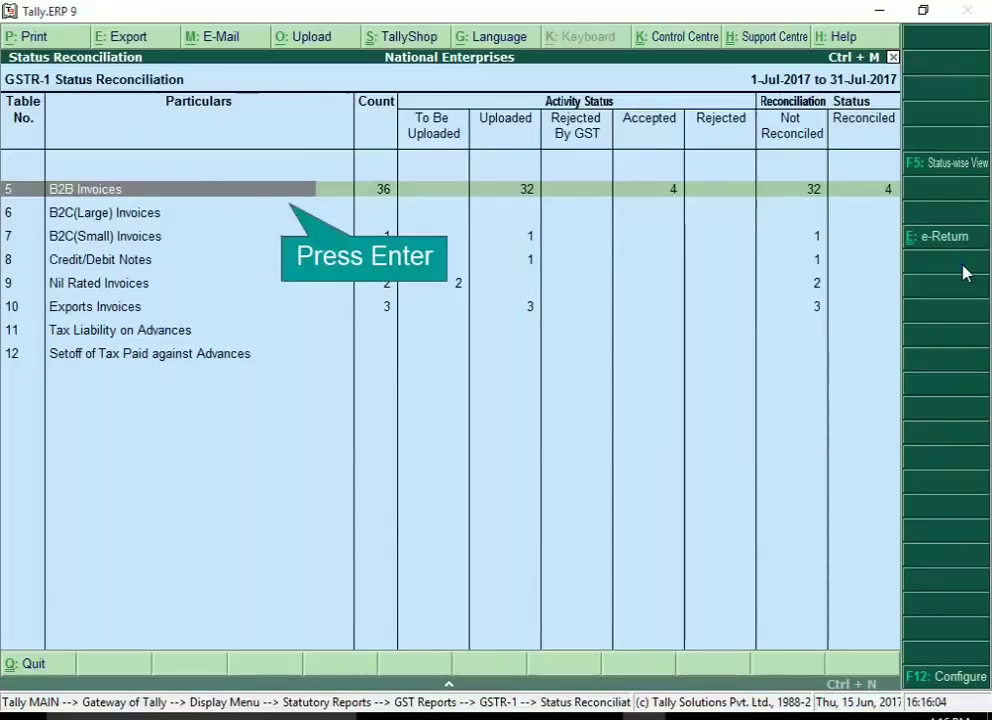
{"action": "key", "text": "Return"}
{"action": "key", "text": "Down"}
{"action": "key", "text": "Down"}
{"action": "key", "text": "Down"}
{"action": "left_click", "coordinate": [941, 166]}
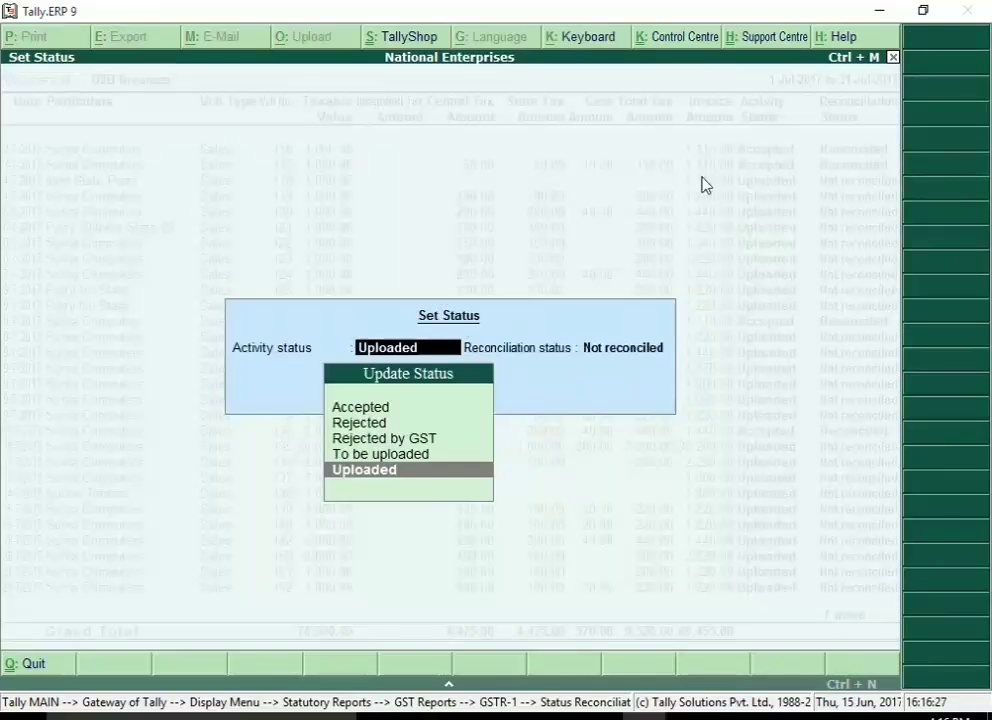
{"action": "left_click", "coordinate": [360, 407]}
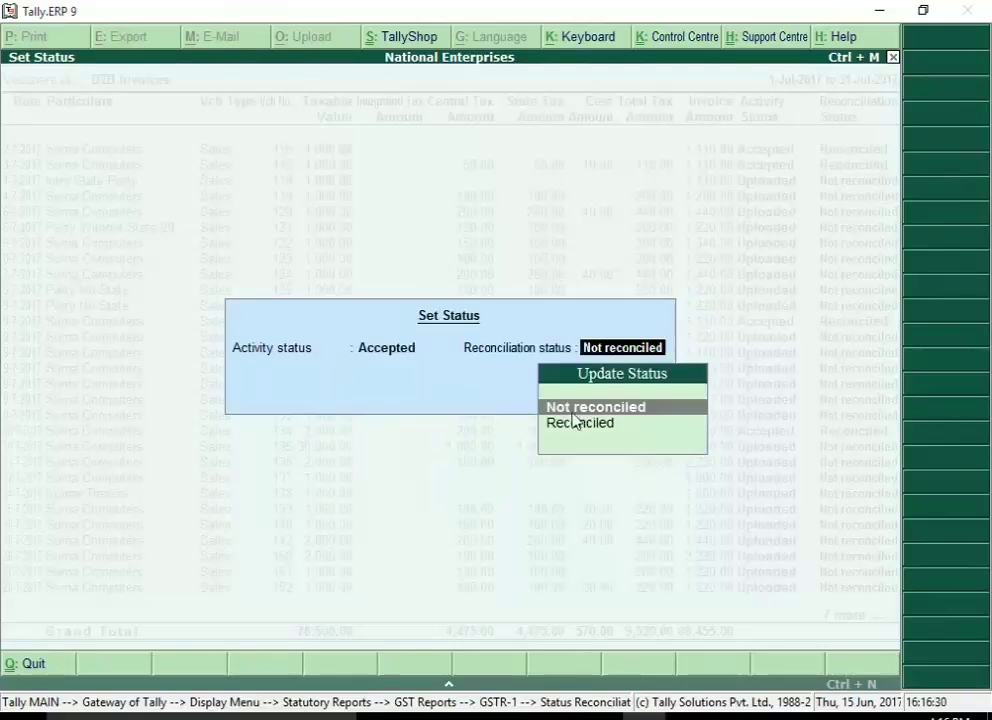
{"action": "left_click", "coordinate": [590, 423]}
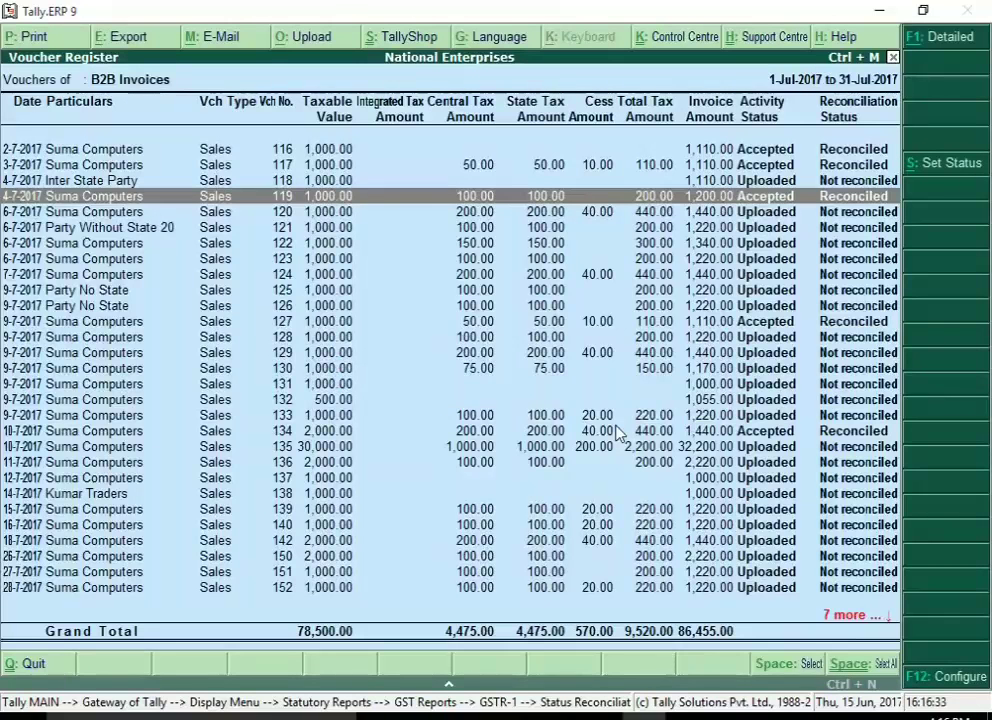